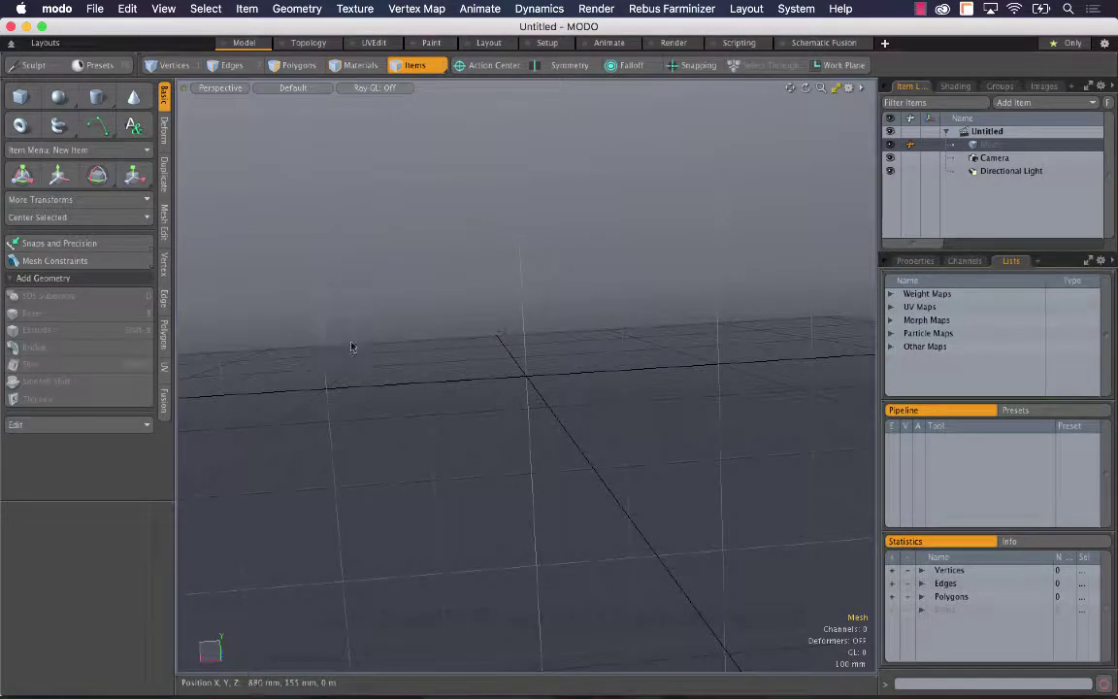
click(166, 408)
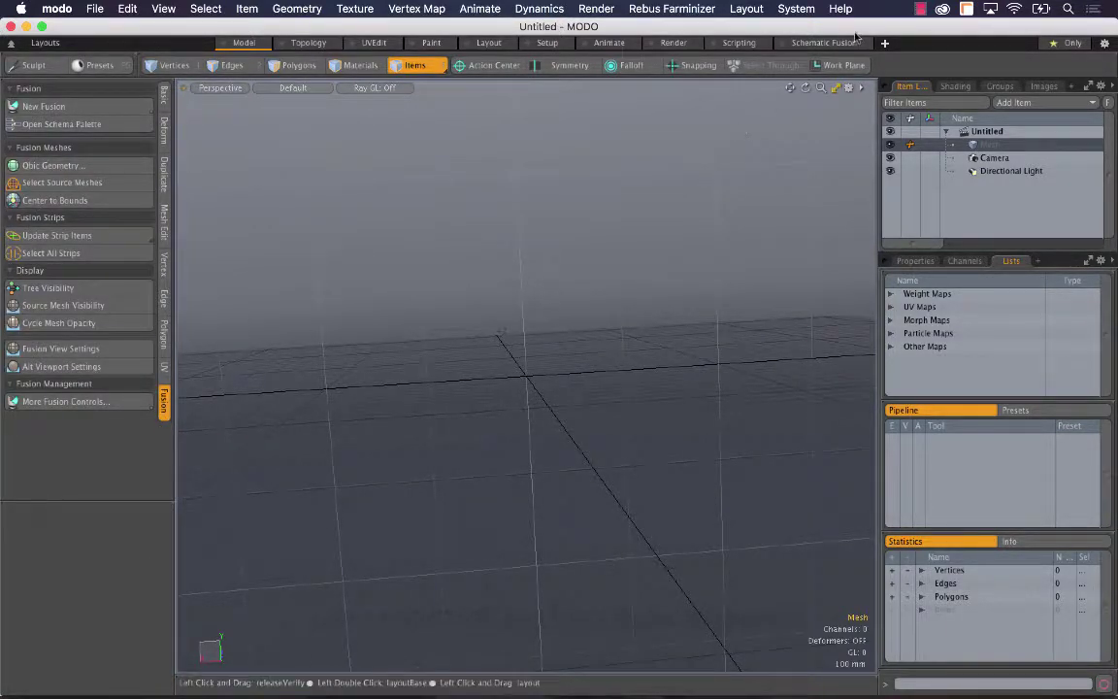
key(alt)
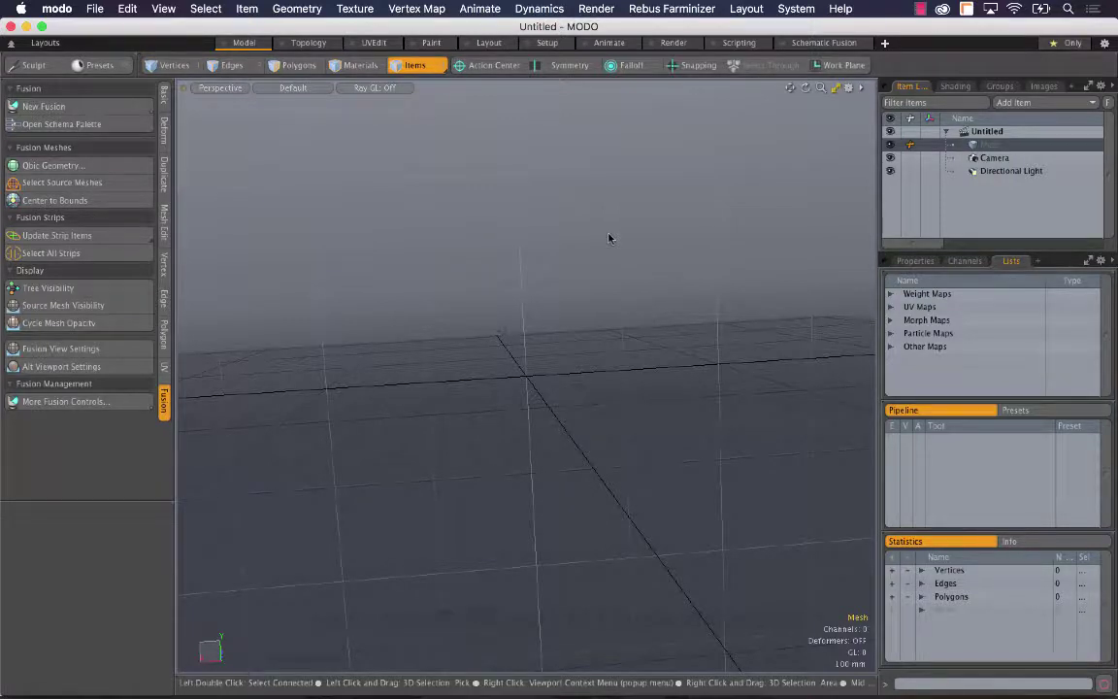
- Add two unit cubes as separate mesh items at the scene origin
click(163, 95)
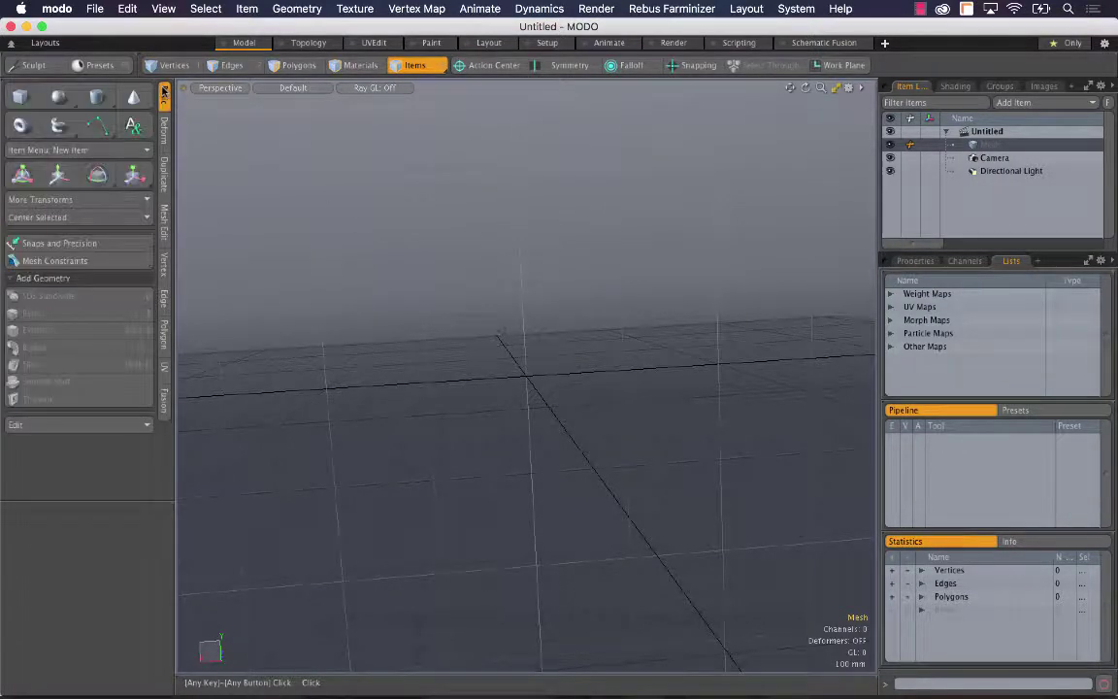
click(22, 102)
shift+click(23, 103)
- Scale down the second cube and move it so it partly protrudes from one side face of the first cube
key(r)
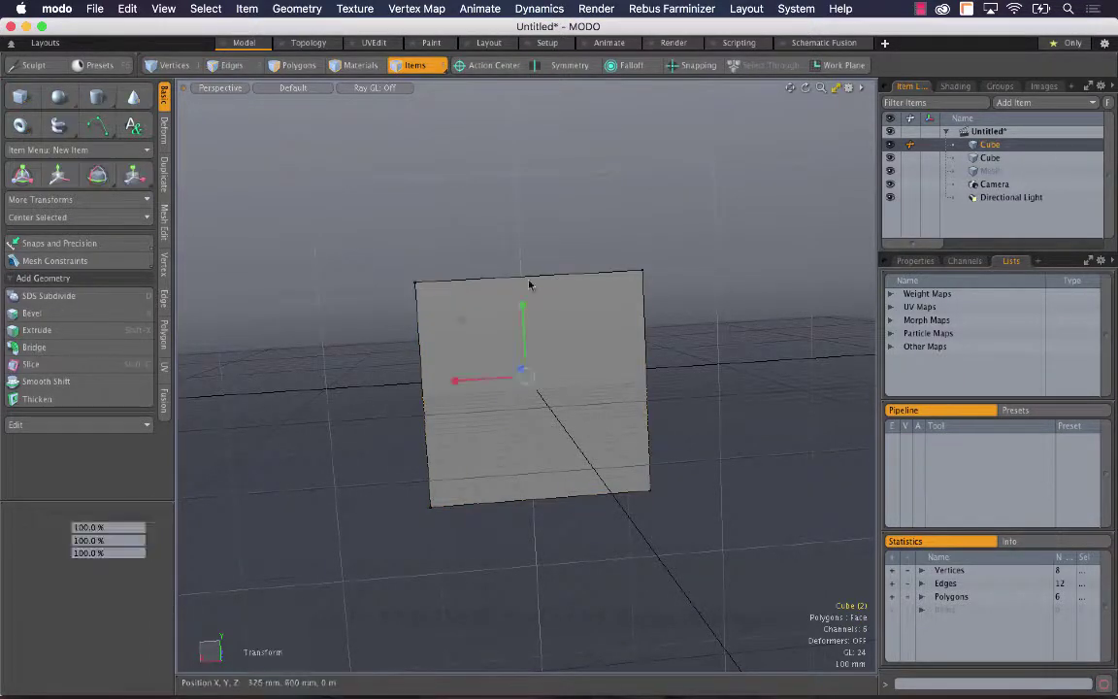
drag(525, 376, 699, 483)
key(w)
drag(493, 368, 565, 386)
key(q)
- Set the 3D viewport to draw inactive meshes the same as active ones
alt+drag(615, 344, 683, 295)
key(o)
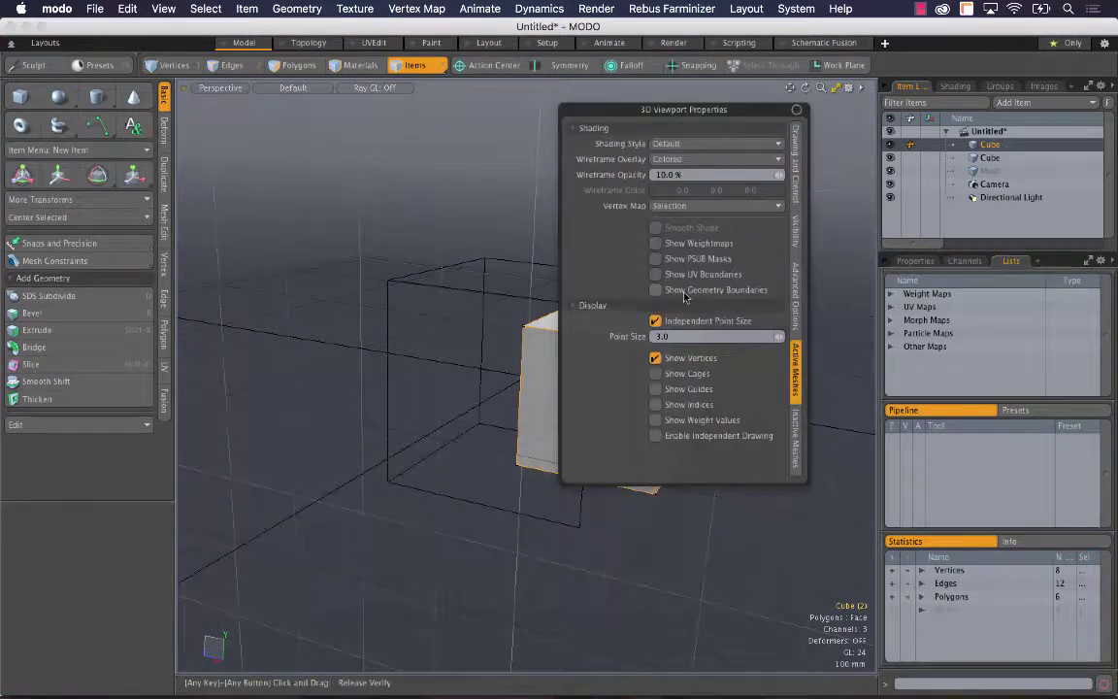
click(798, 427)
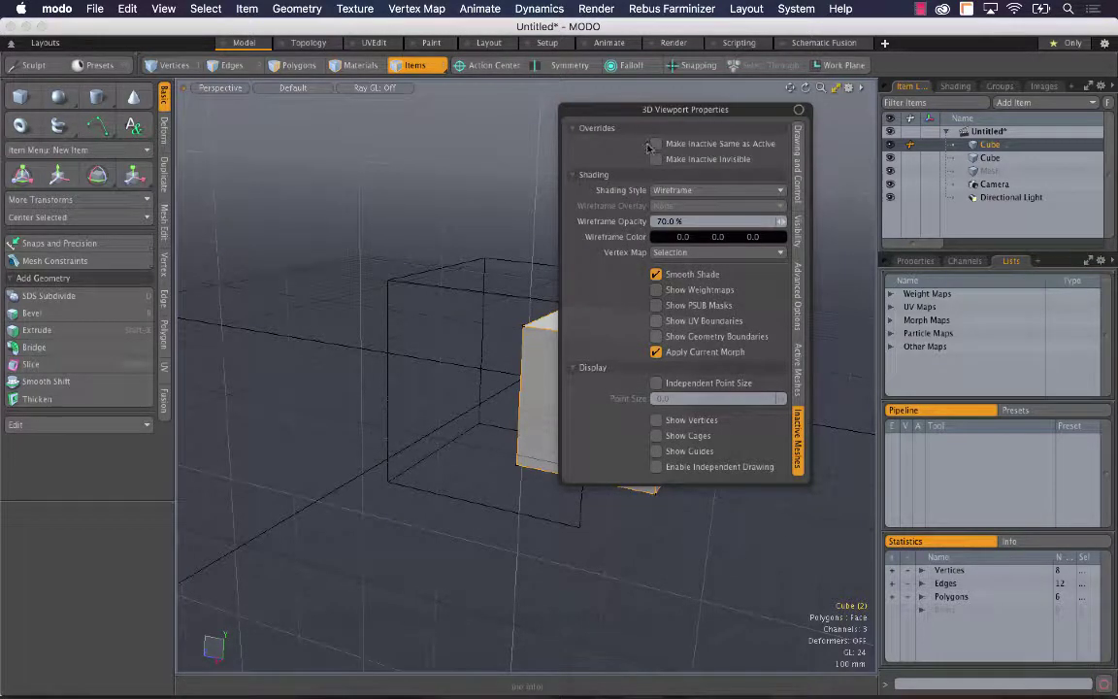
click(706, 148)
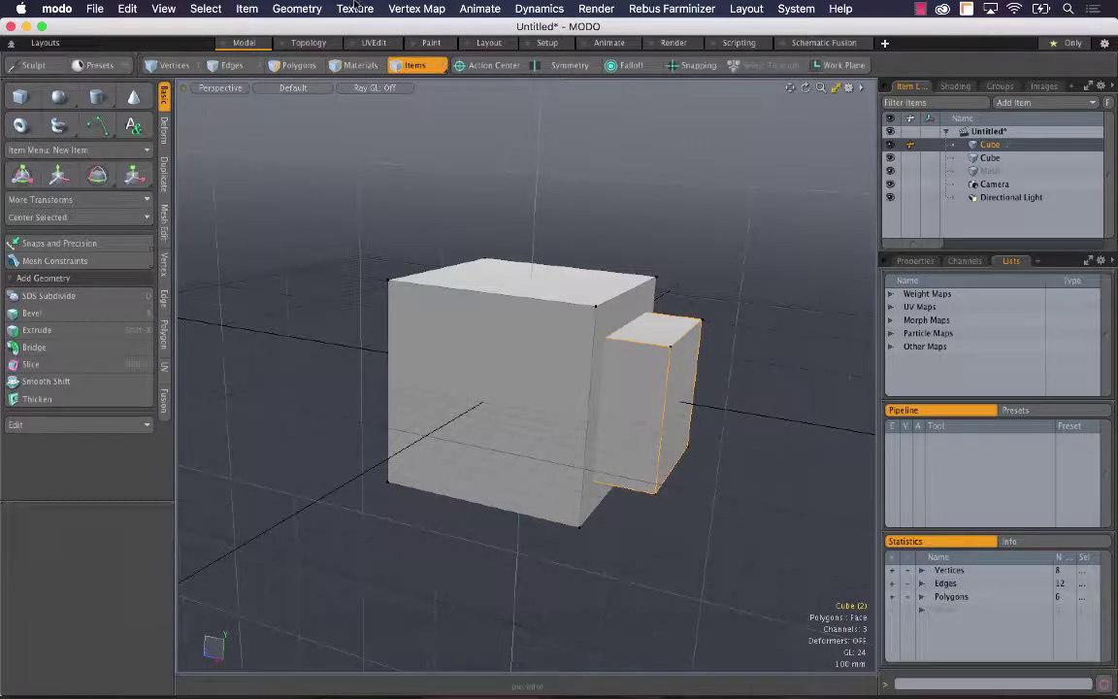
- Try a Boolean Subtract on the smaller cube with Background as the drive mesh
click(309, 9)
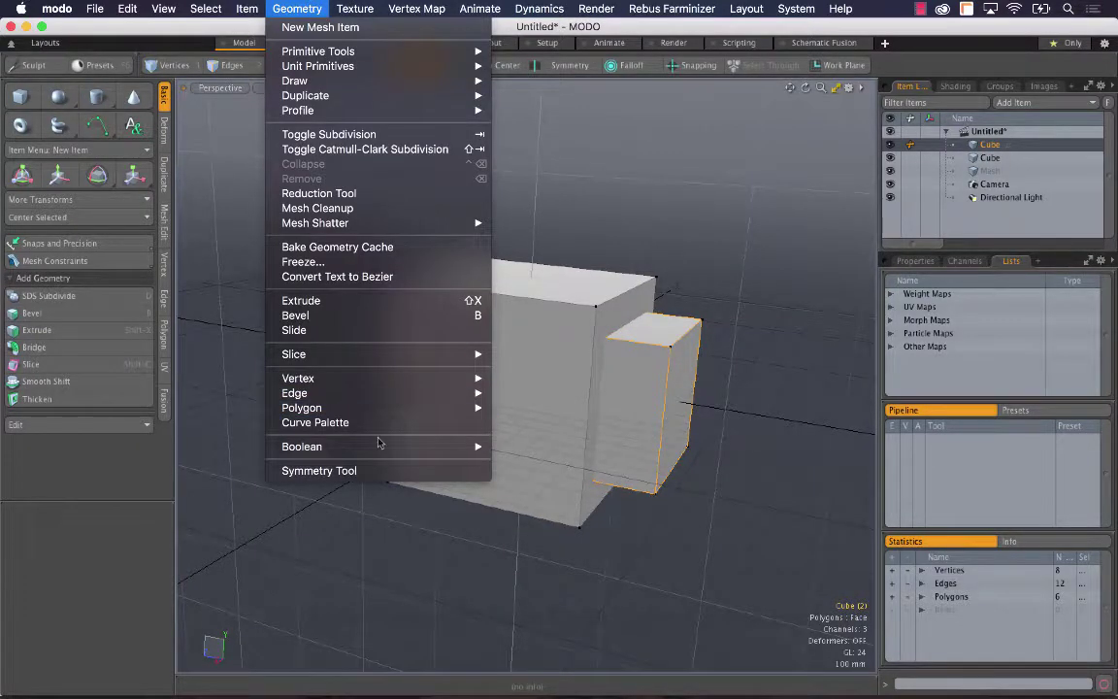
mouse_move(383, 446)
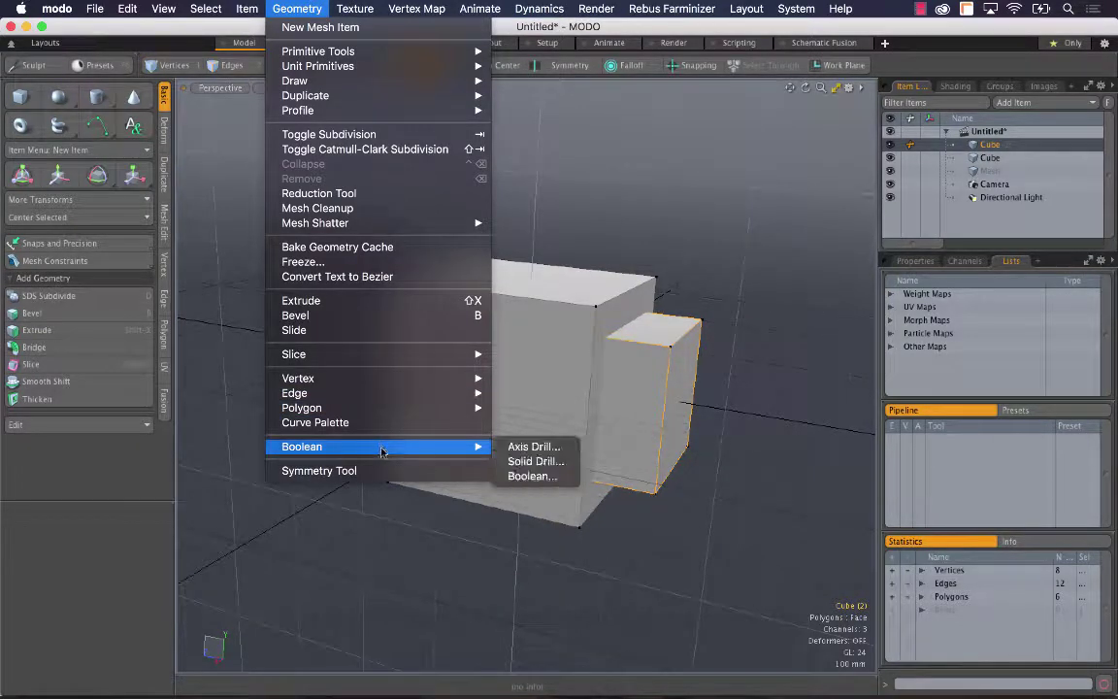
click(565, 480)
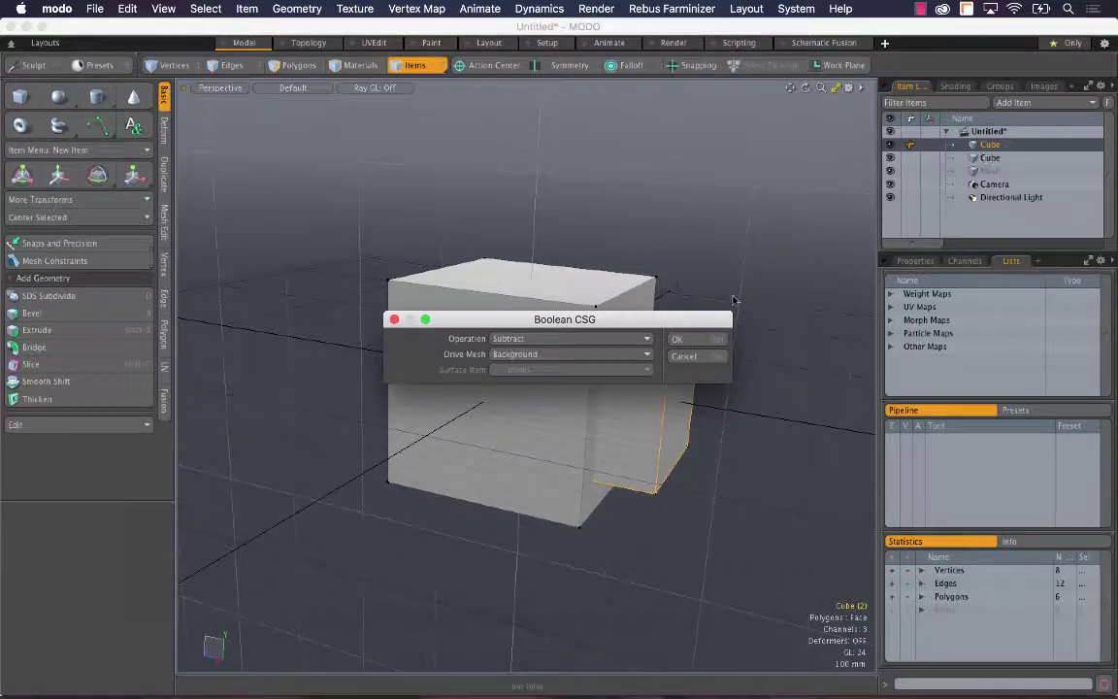
click(700, 338)
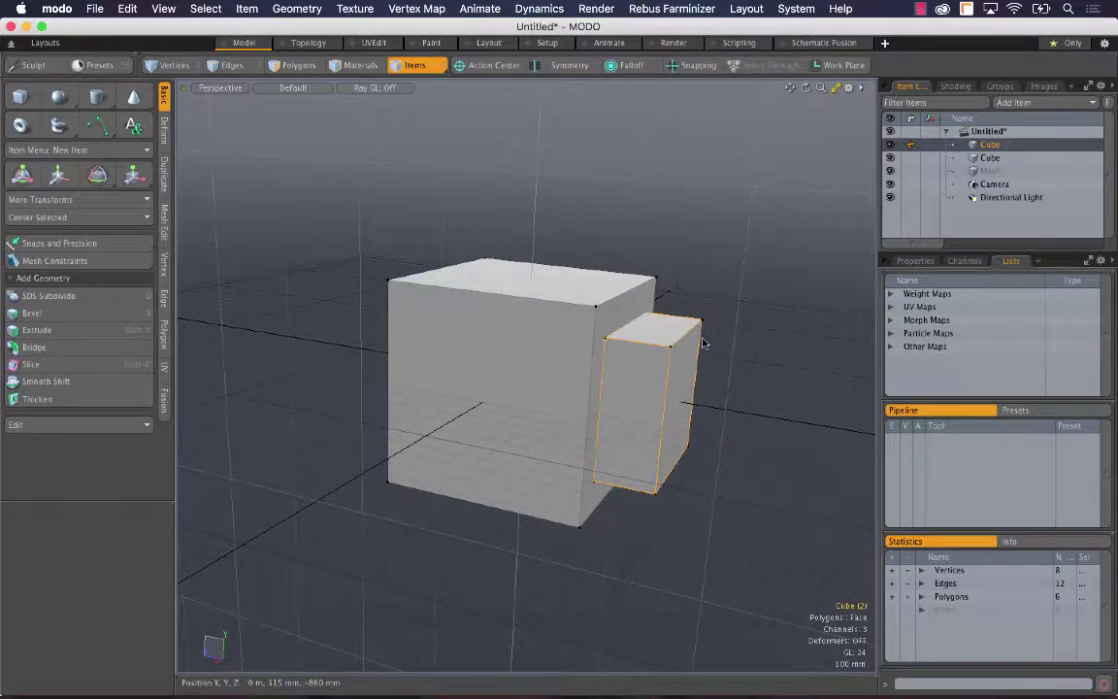
- Toggle the visibility of each cube in turn to check the Boolean result
click(891, 159)
click(890, 158)
click(890, 145)
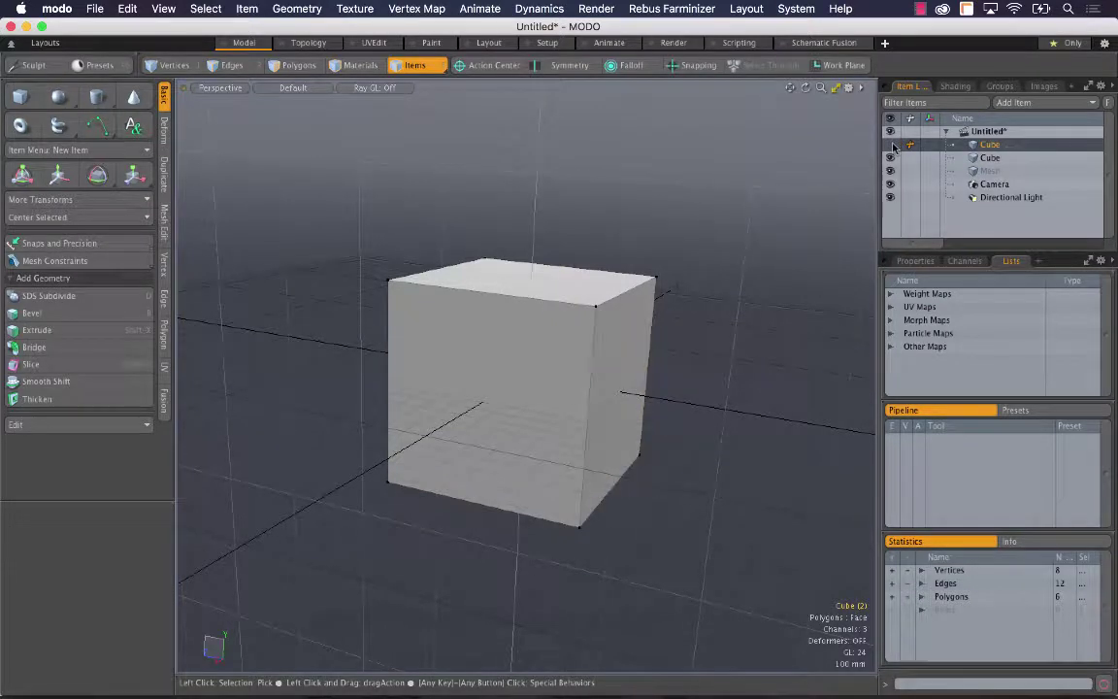
click(890, 145)
click(890, 160)
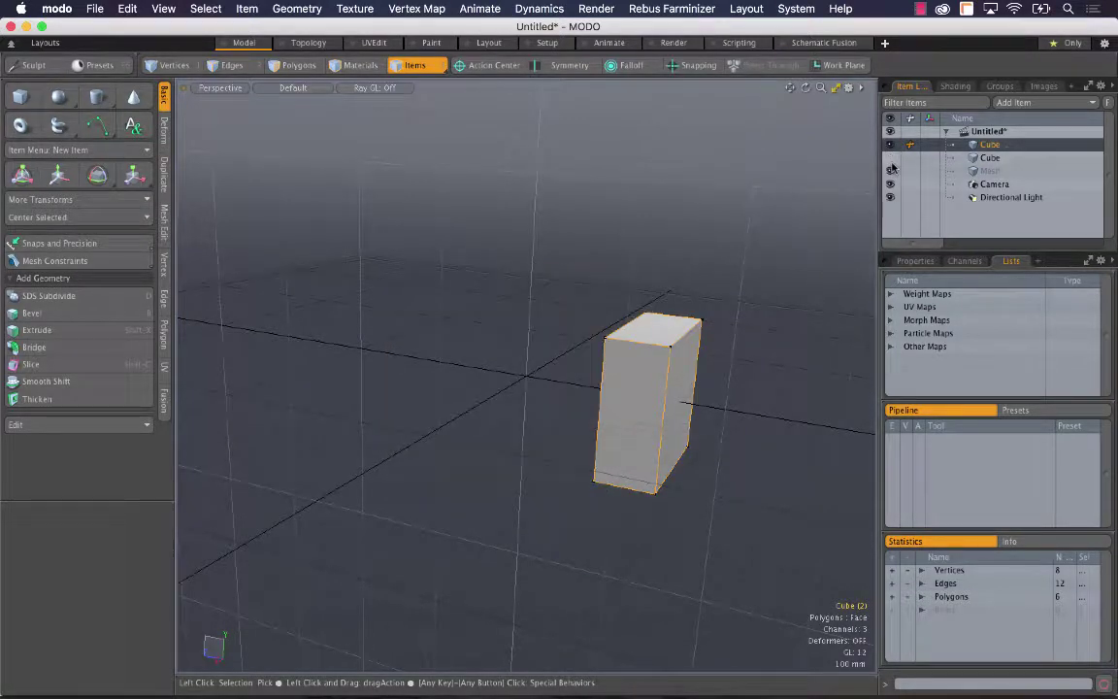
click(890, 160)
- Undo the visibility changes and the Boolean subtraction on the smaller cube
key(super+z)
key(super+z)
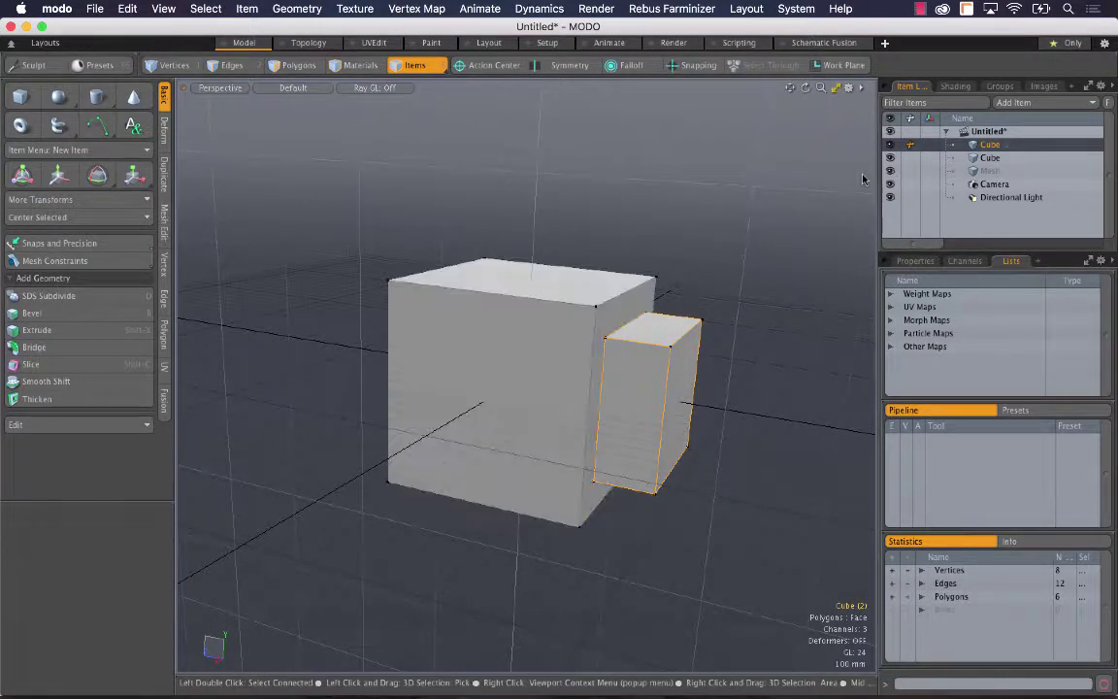
key(super+z)
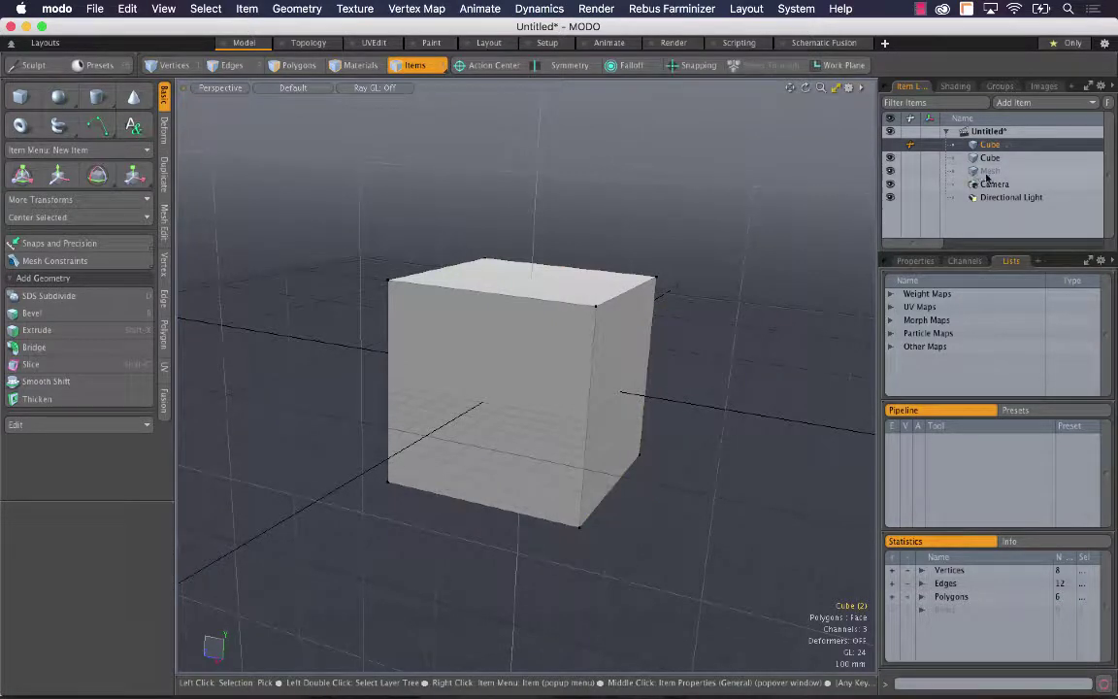
key(super+shift+z)
key(super+z)
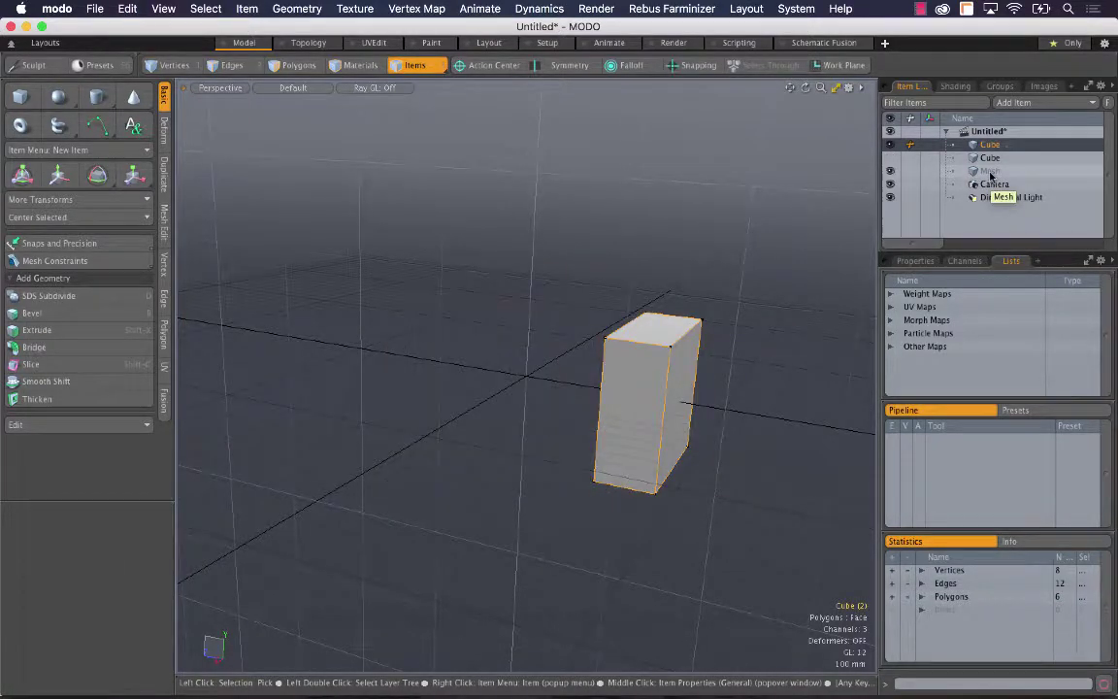
key(super+shift+z)
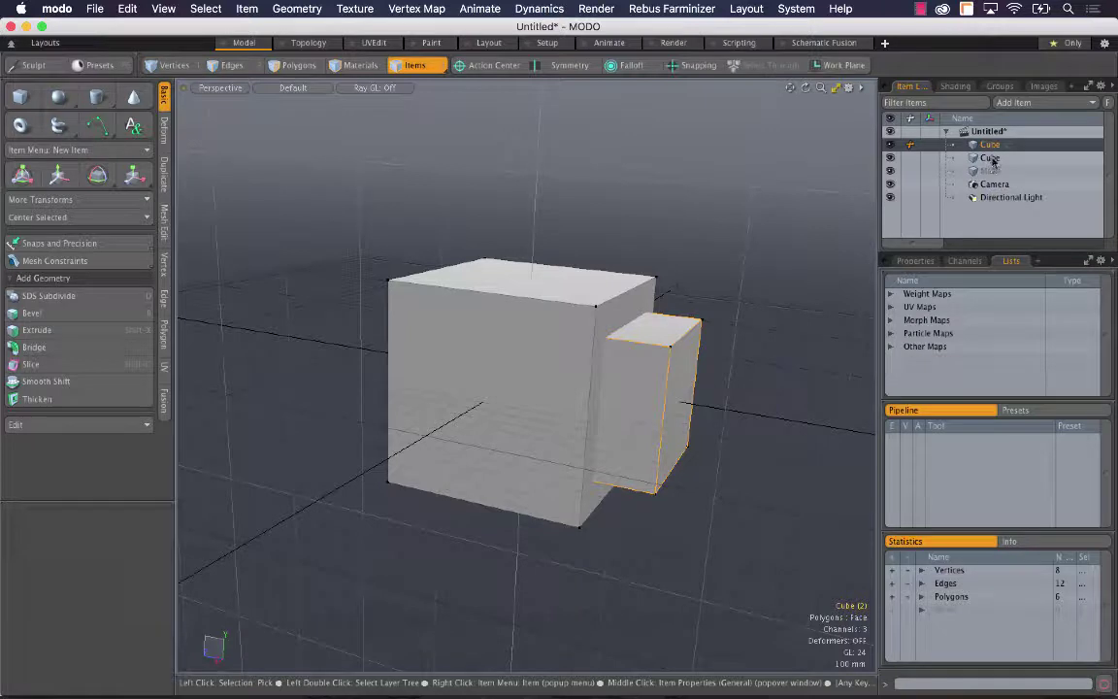
- Subtract the smaller cube from the larger cube with a Boolean, using Background as the drive mesh
click(989, 157)
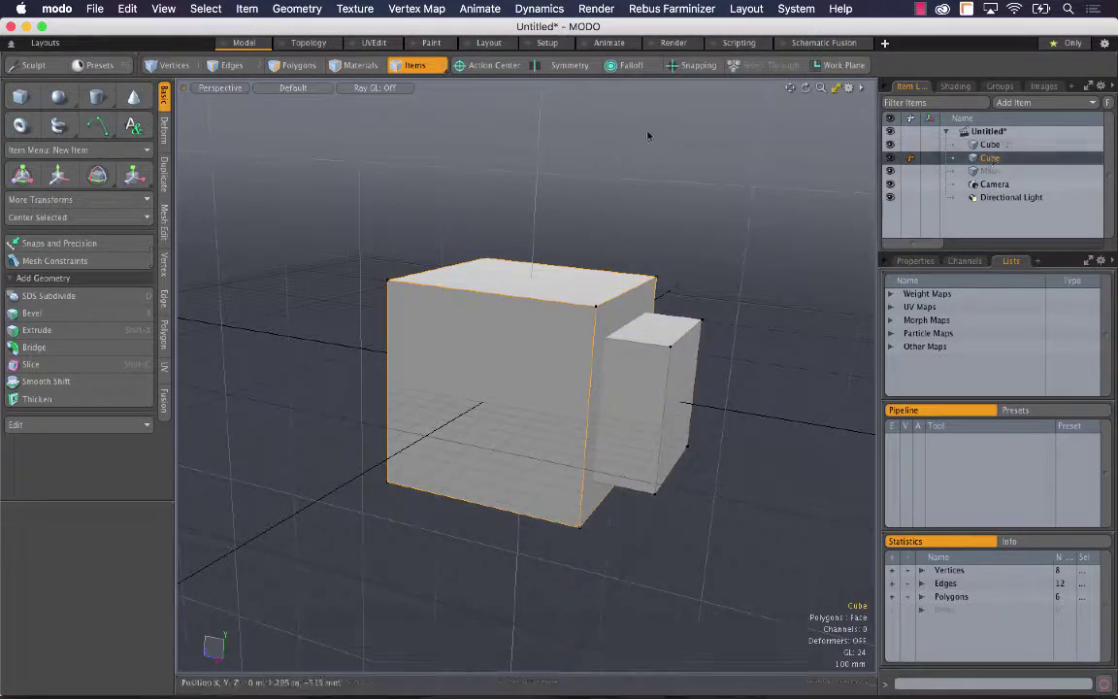
click(297, 9)
mouse_move(369, 447)
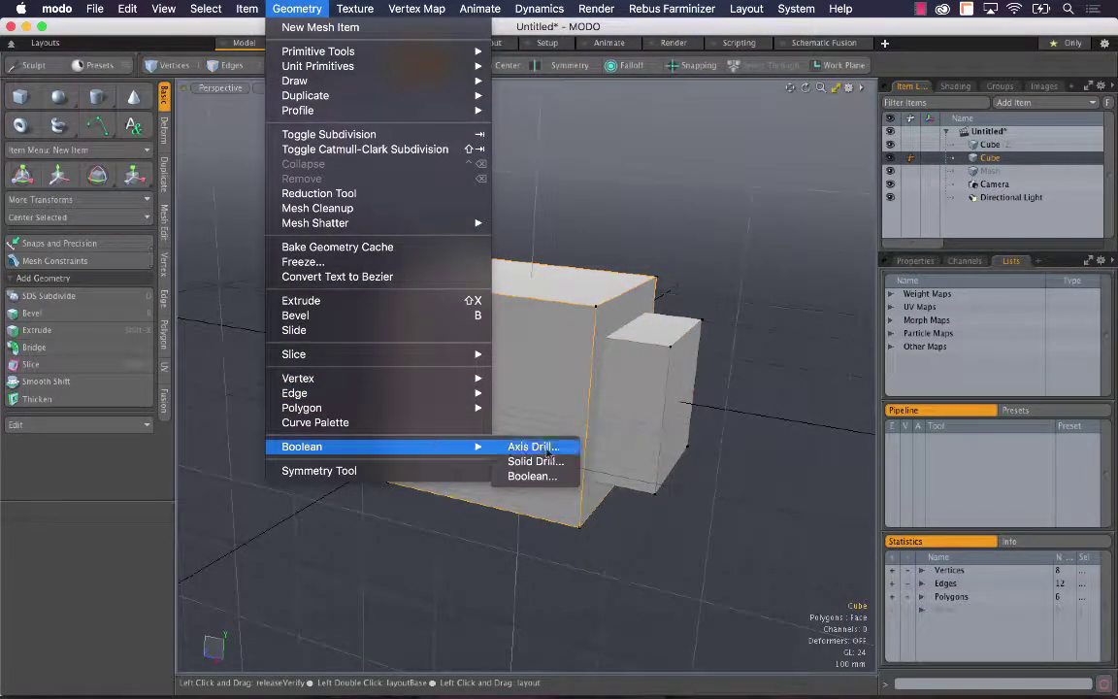
click(560, 477)
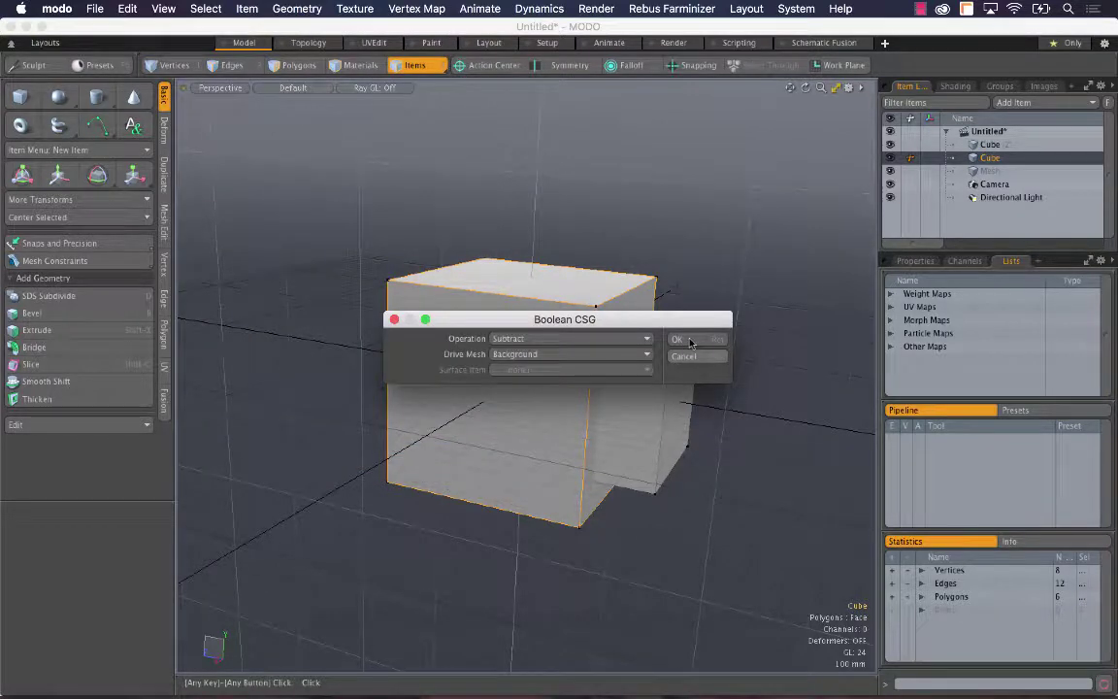
click(679, 339)
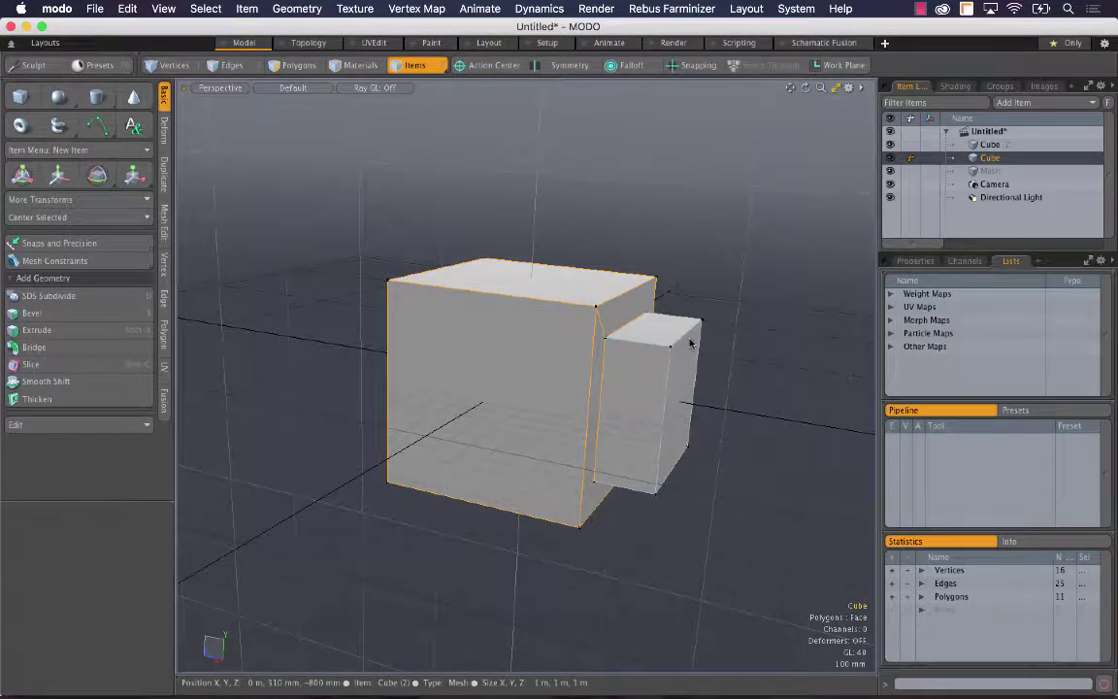
- Hide the smaller cube and inspect the pocket cut into the larger cube from several sides
click(891, 146)
alt+drag(791, 335, 582, 388)
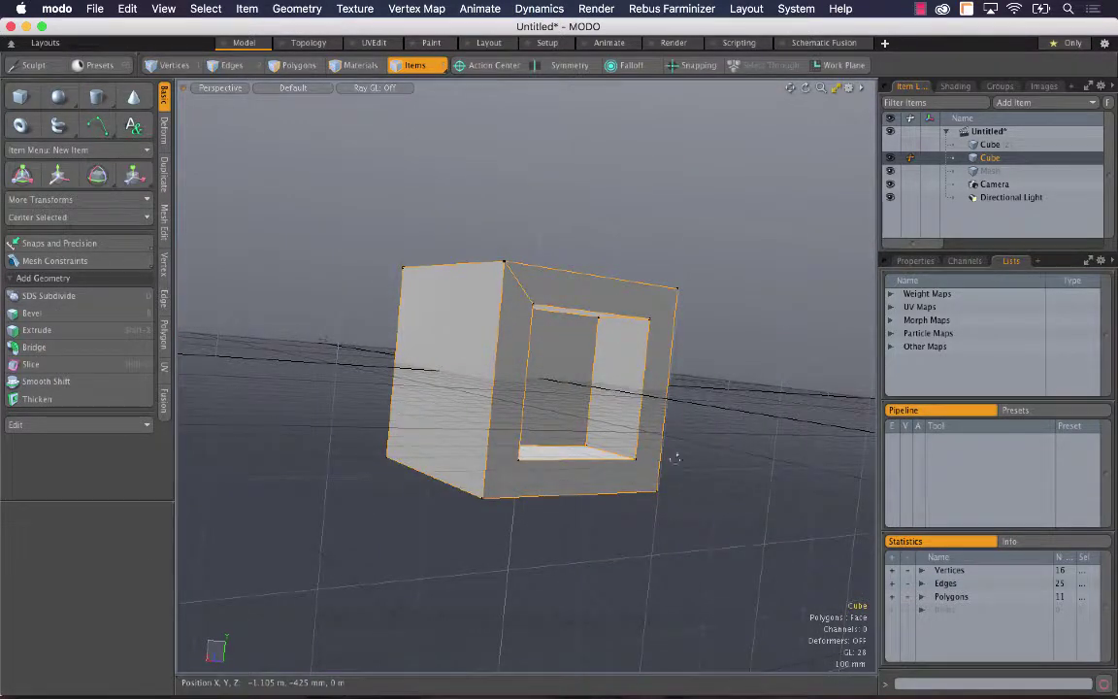
alt+drag(676, 458, 402, 516)
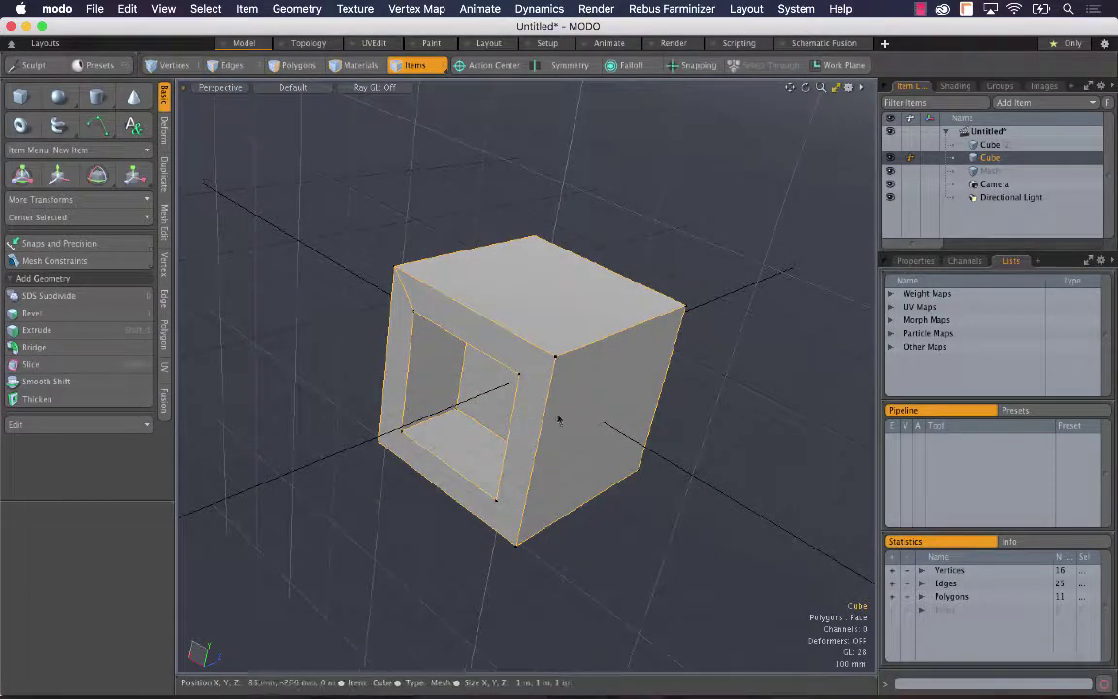
alt+drag(589, 392, 746, 230)
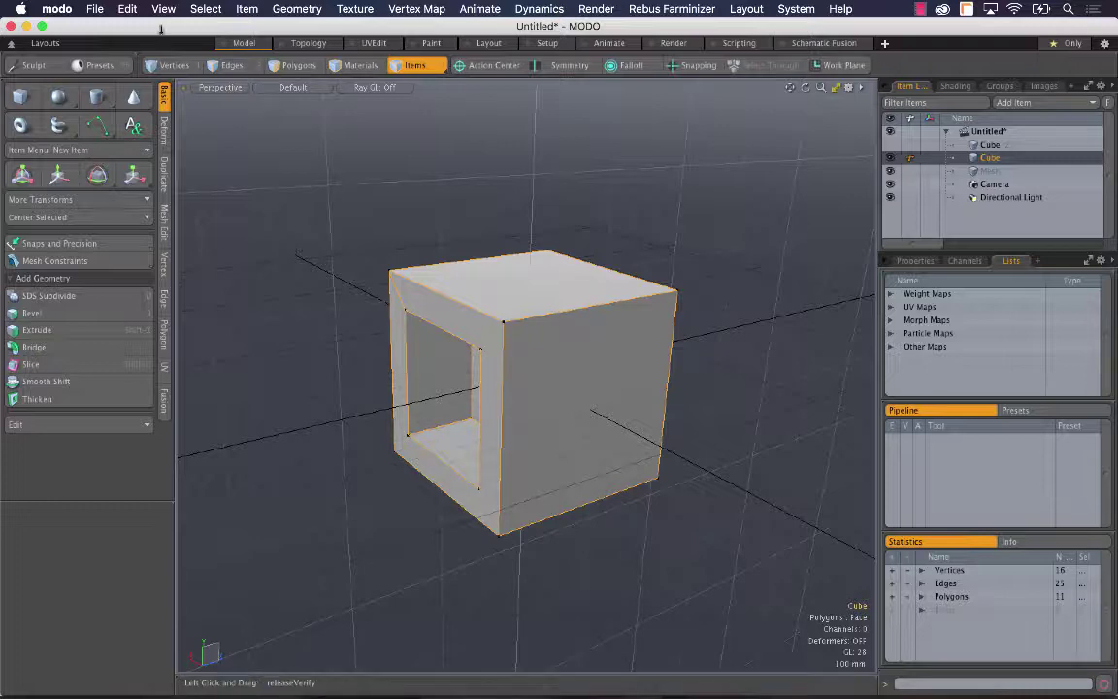
- Reset to an empty scene without saving the changes
click(94, 9)
click(134, 176)
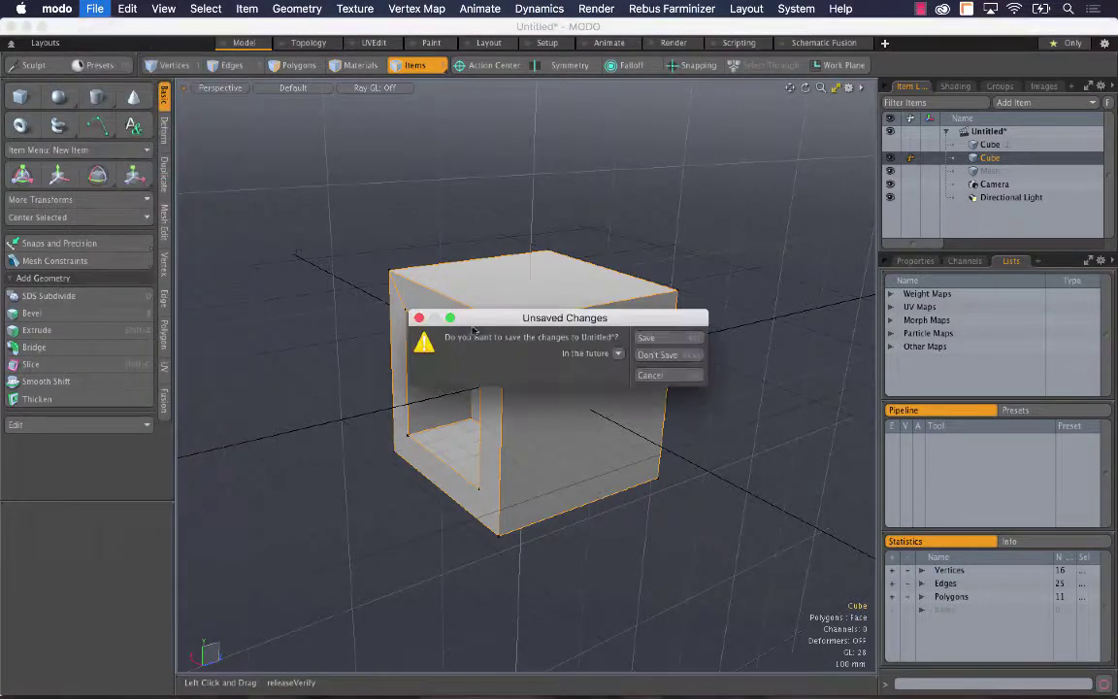
click(684, 355)
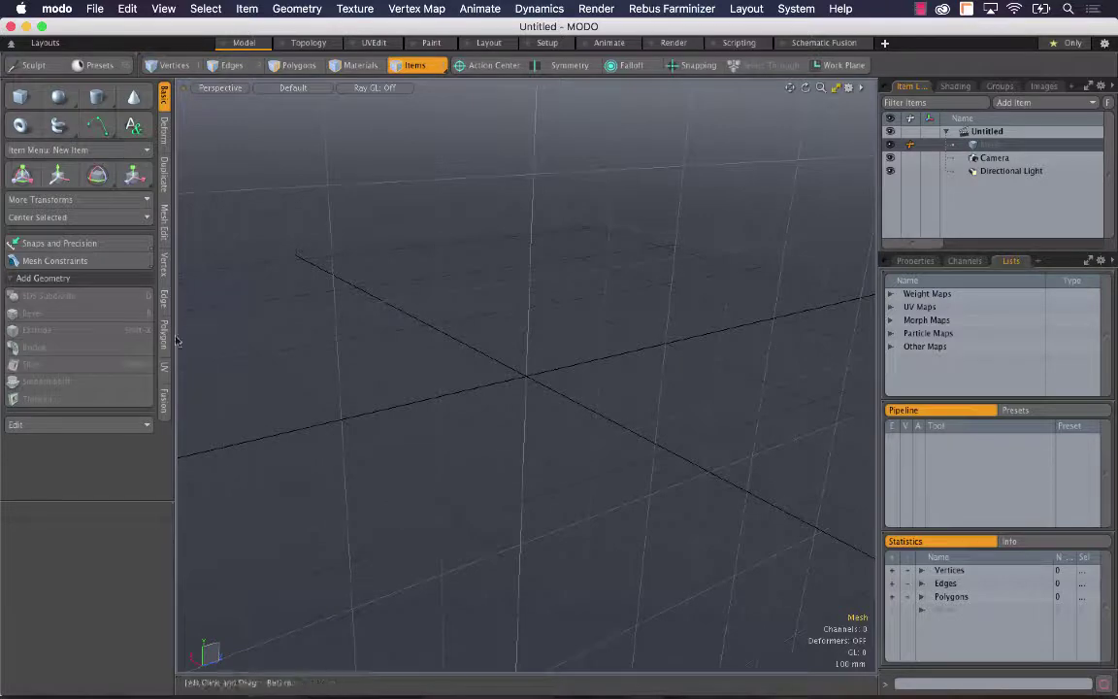
click(164, 399)
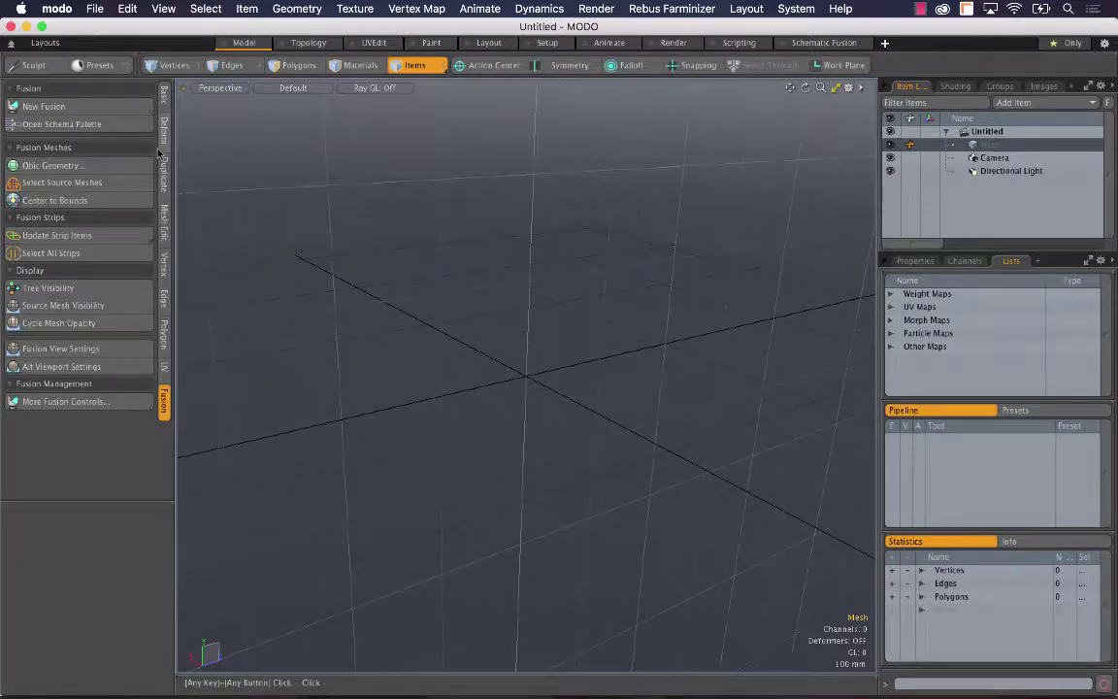
alt+drag(364, 370, 573, 549)
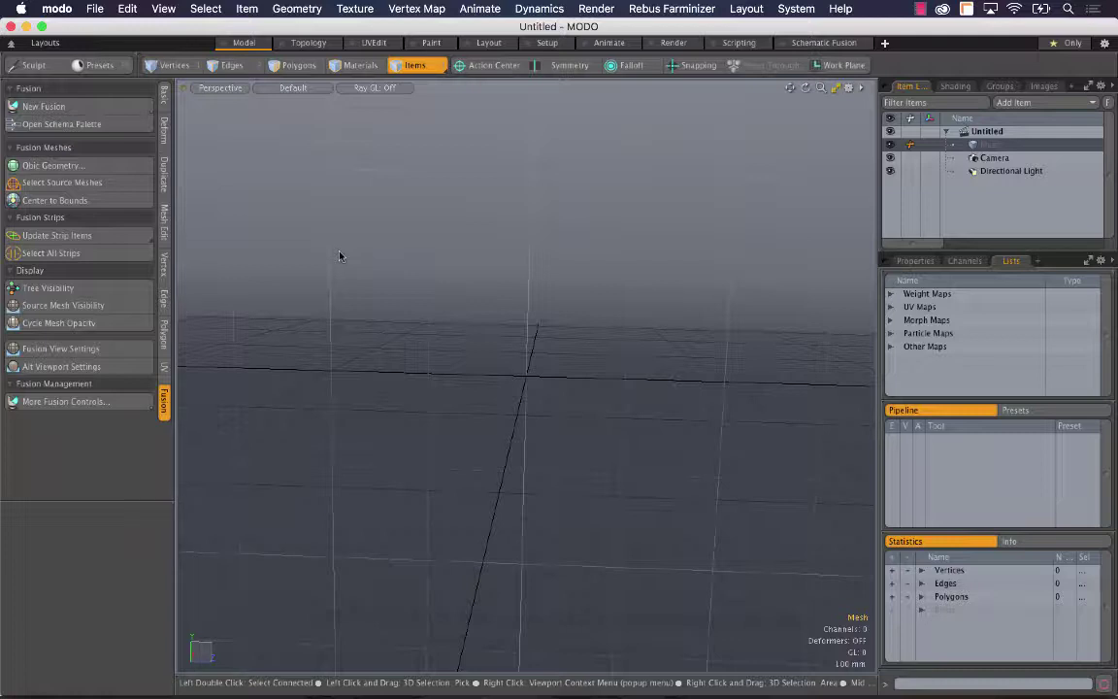
- Add a unit cube and round it with one SDS subdivision of all its polygons
click(165, 93)
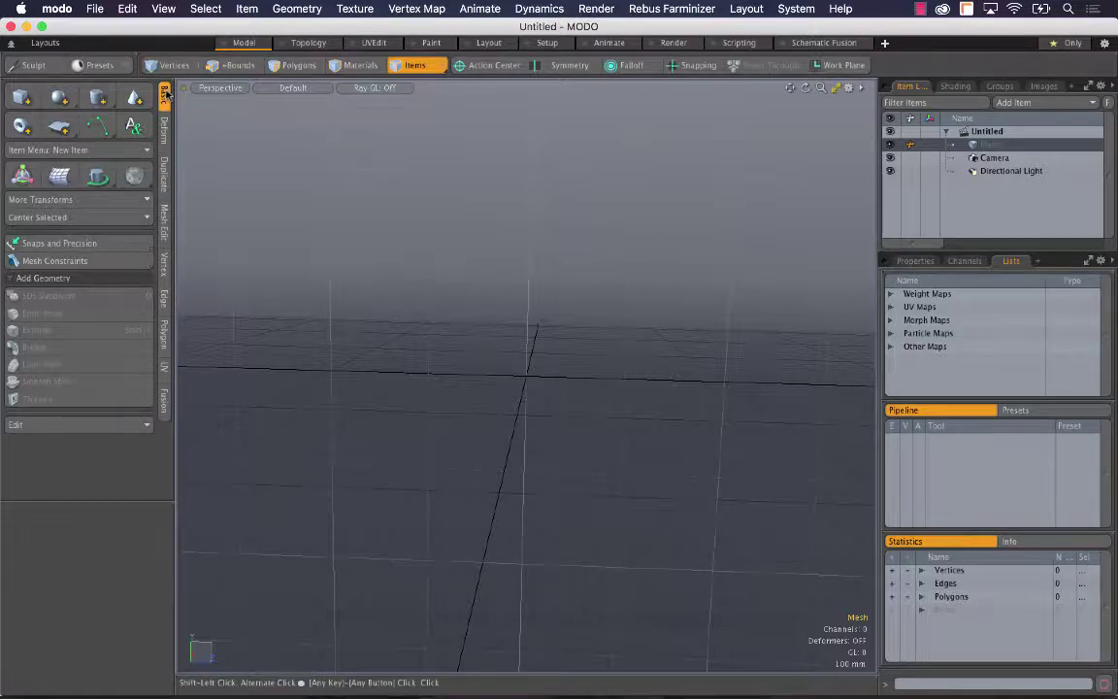
click(20, 98)
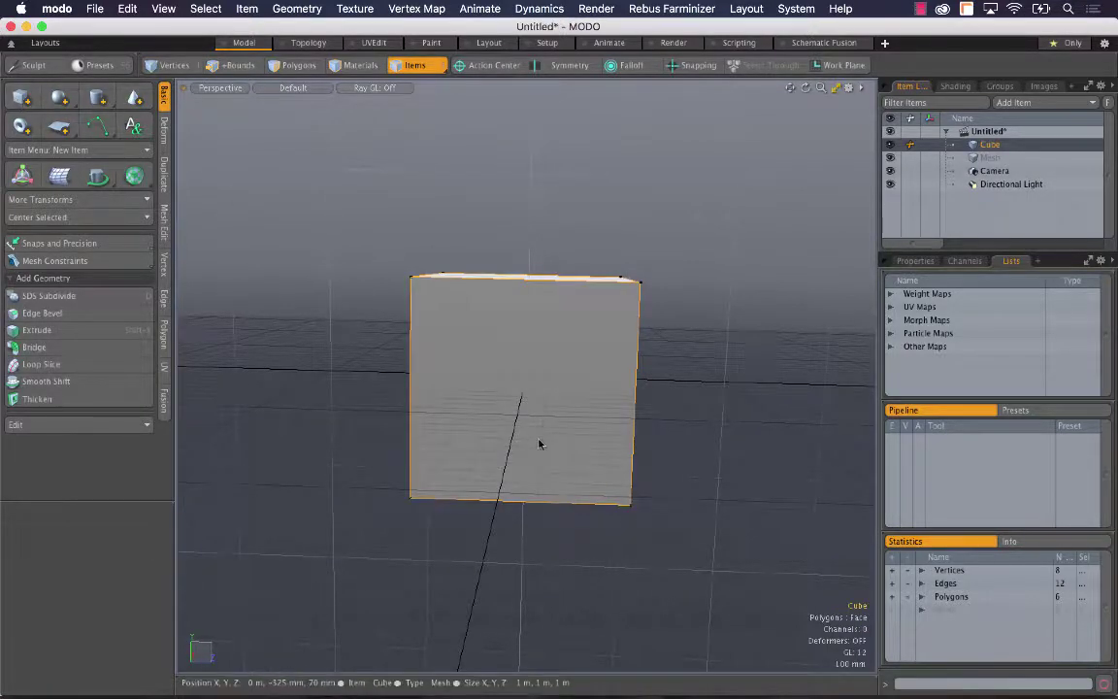
key(3)
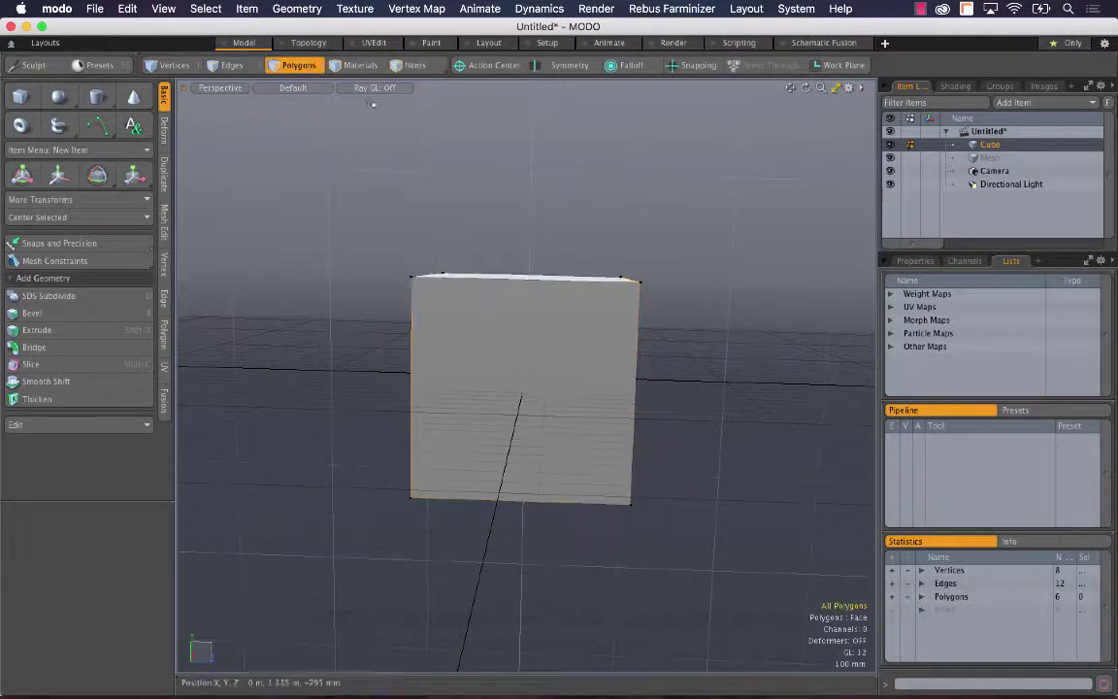
key(d)
key(shift)
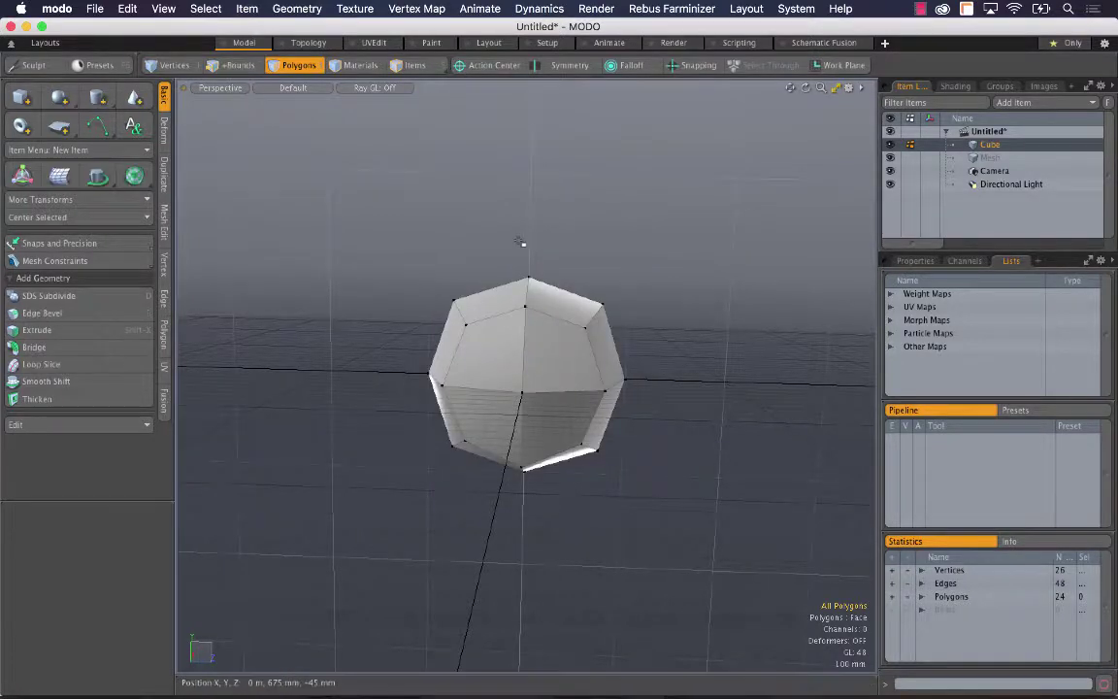
- Subdivide the rounded cube's polygons with the Faceted method and convert the mesh to a subdivision surface
key(shift+d)
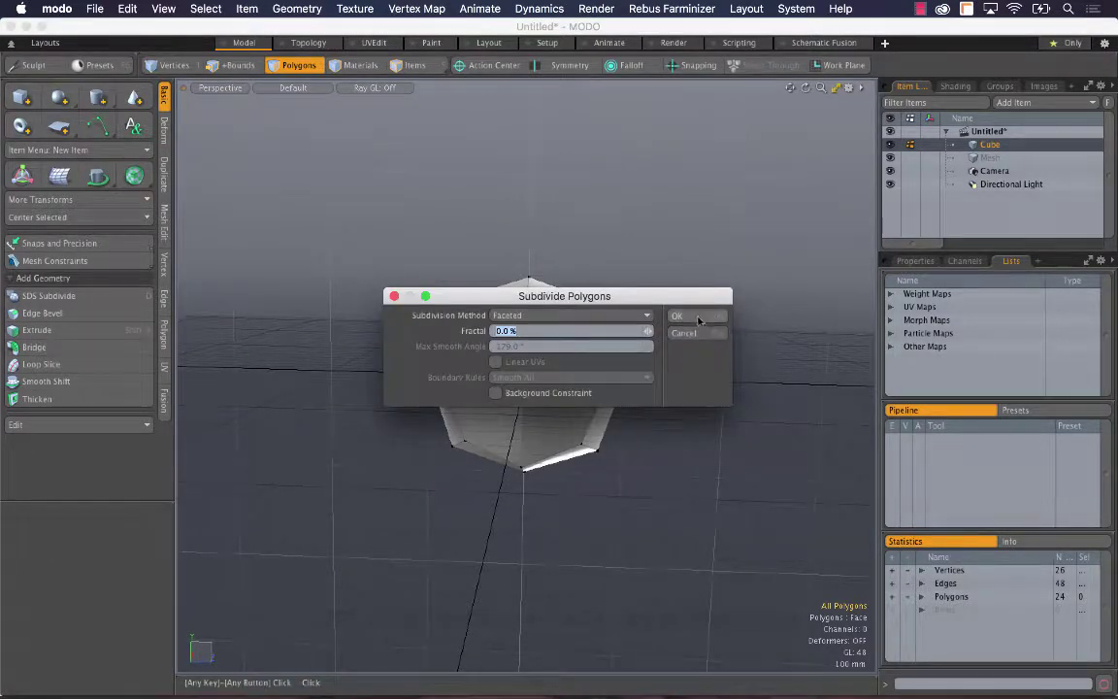
click(635, 316)
click(636, 316)
click(700, 316)
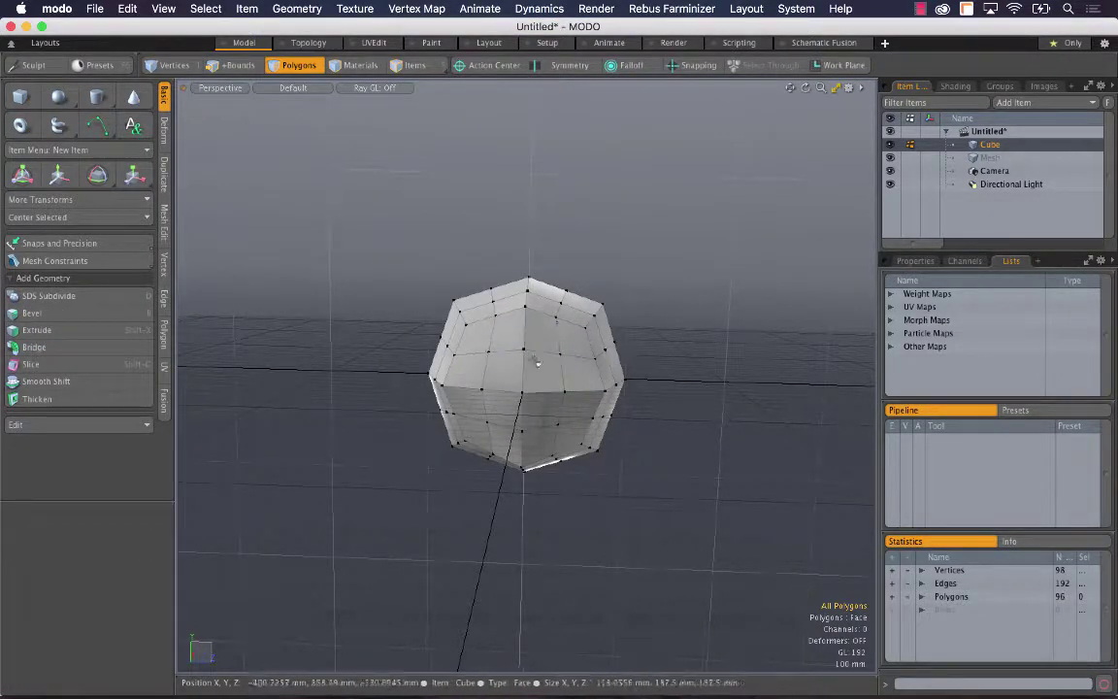
key(Tab)
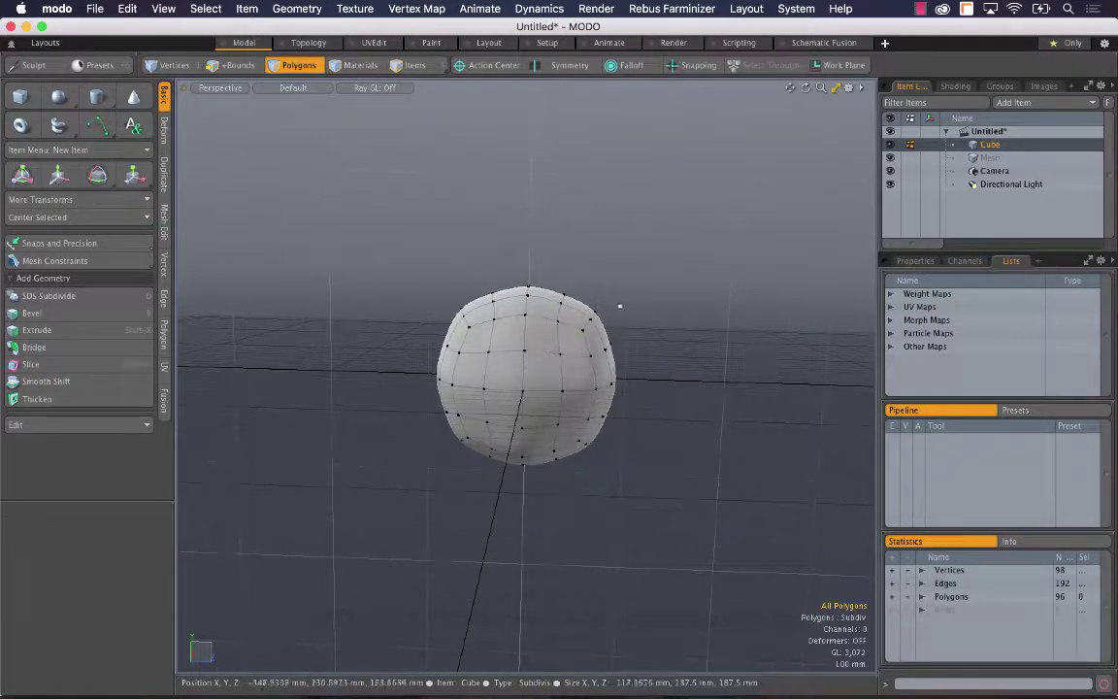
- Switch the ball's polygons from standard subdivision surfaces to Catmull-Clark subdivision
scroll(682, 187, up, 5)
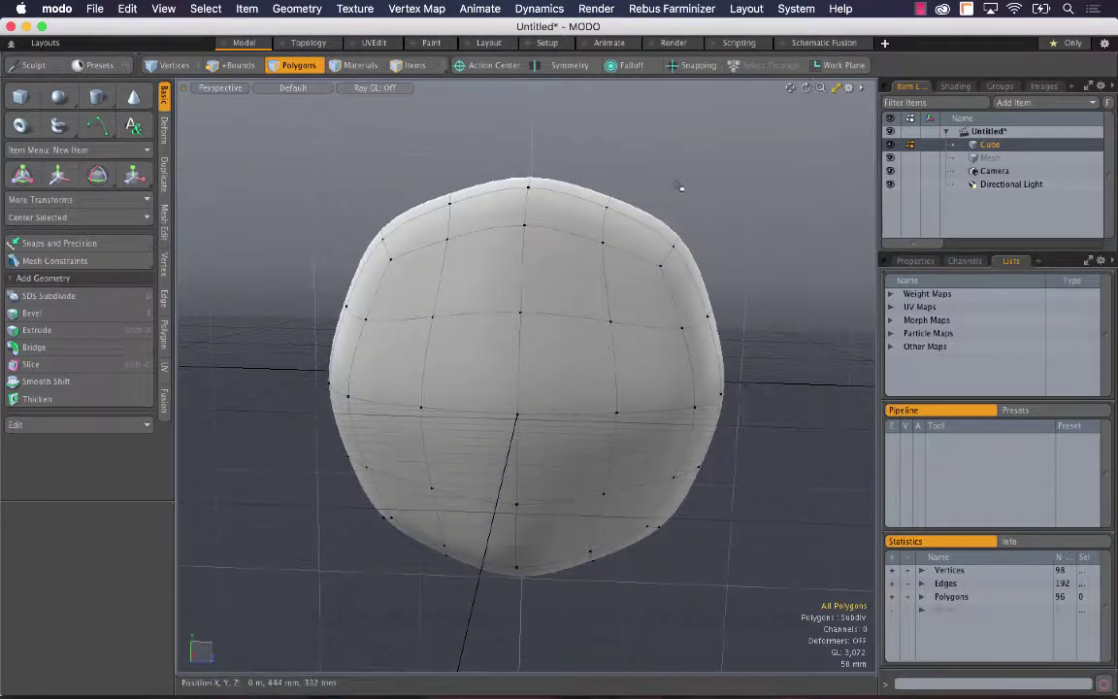
key(Tab)
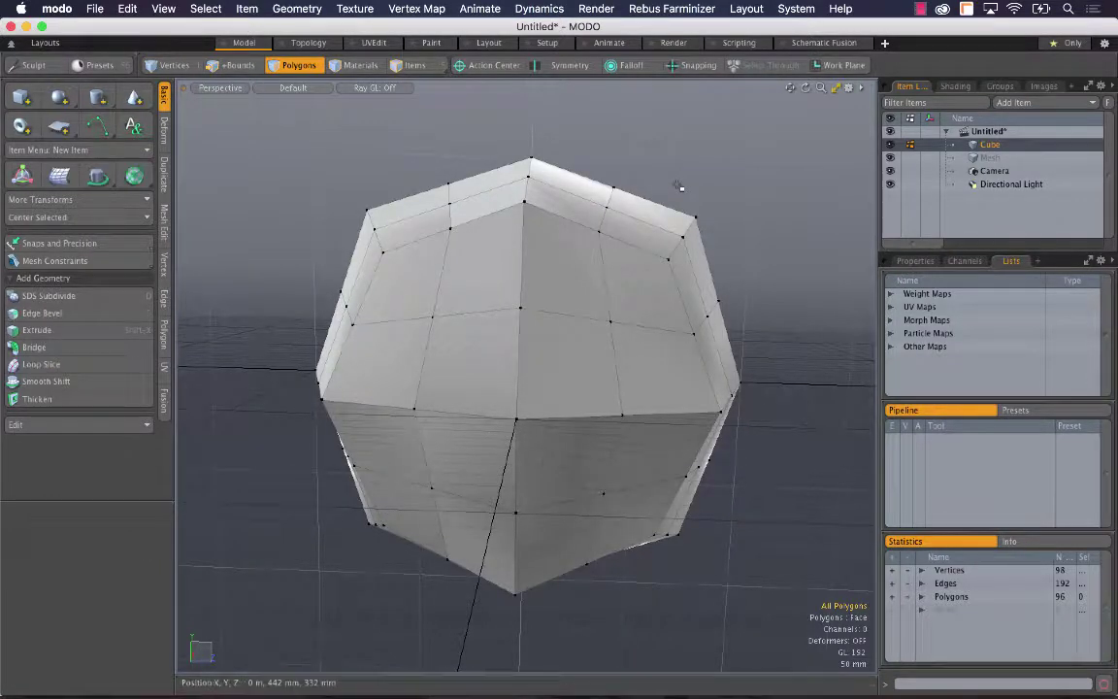
key(shift+Tab)
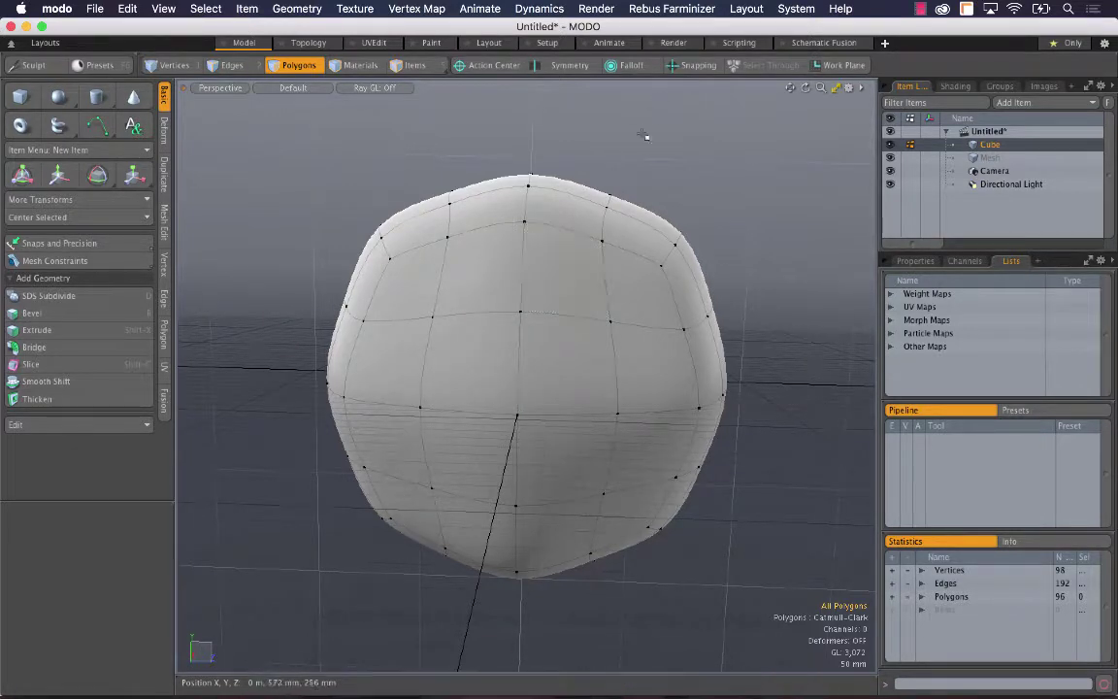
- Duplicate the ball mesh and move the copy's geometry about 304 mm along Z so it overlaps the original
right_click(1001, 147)
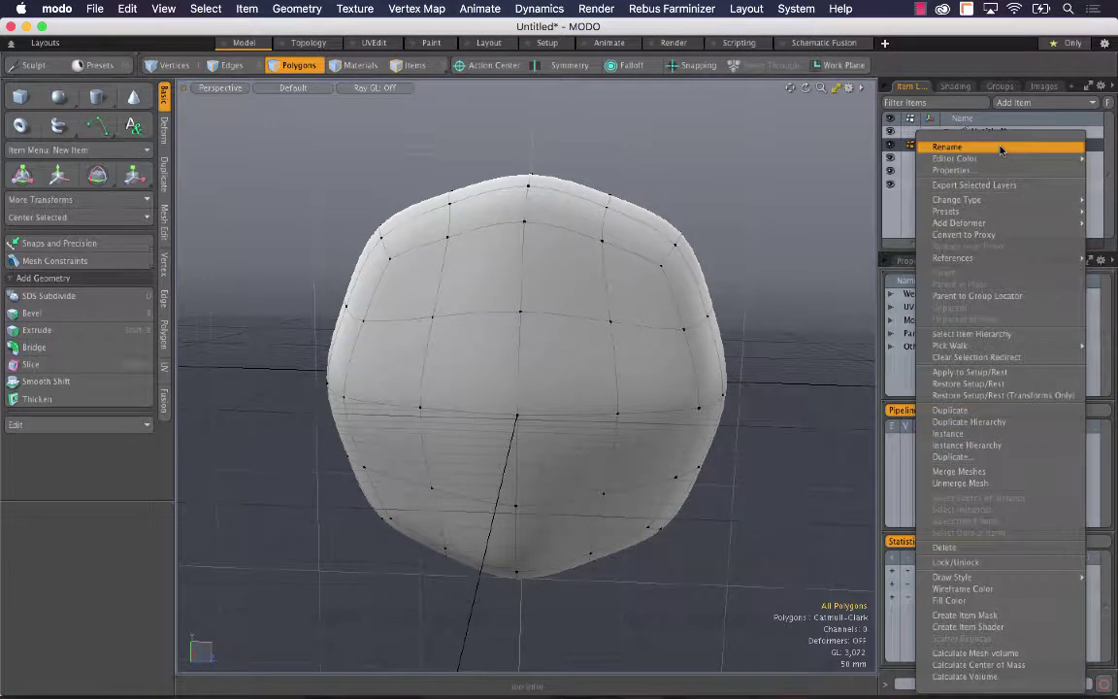
click(988, 411)
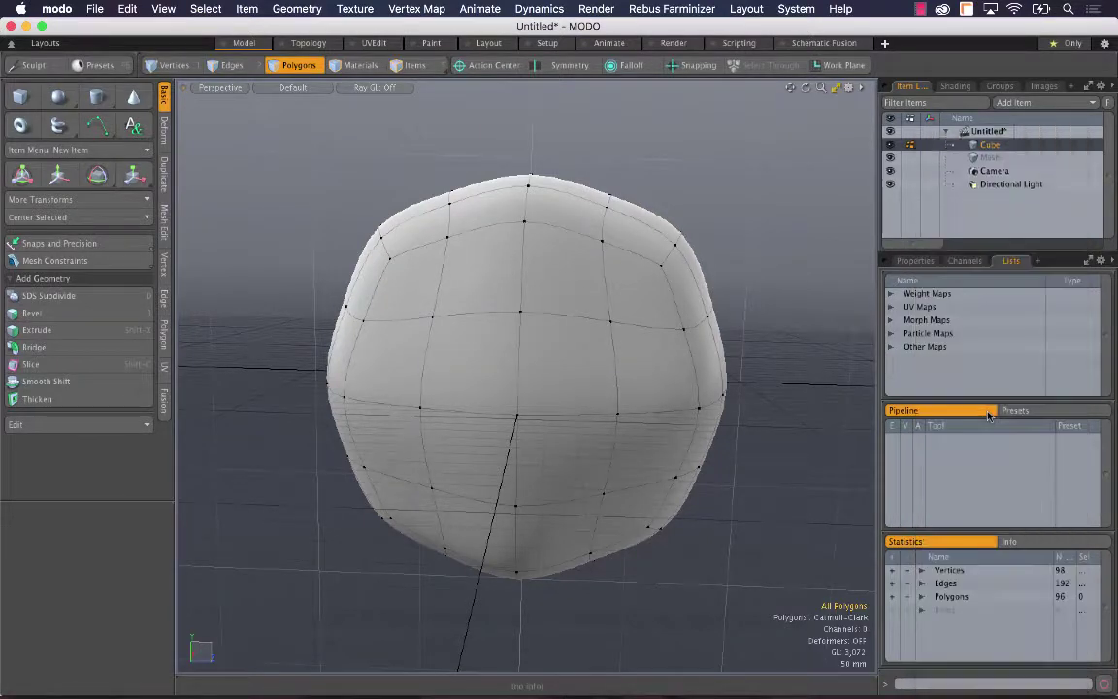
key(w)
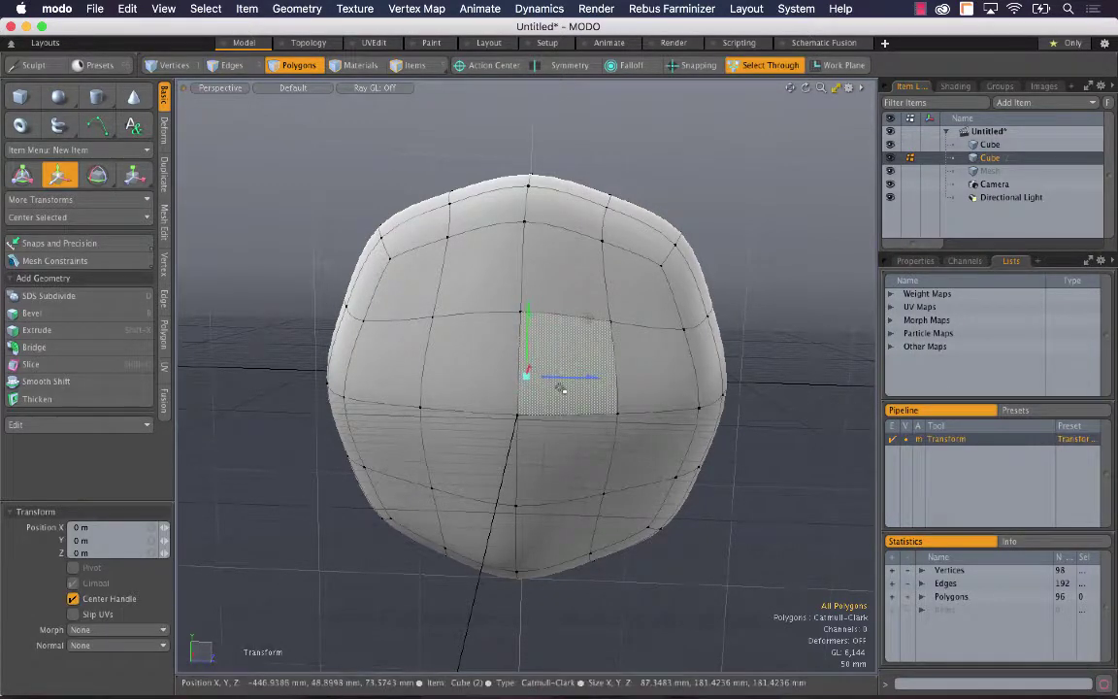
drag(563, 372, 720, 322)
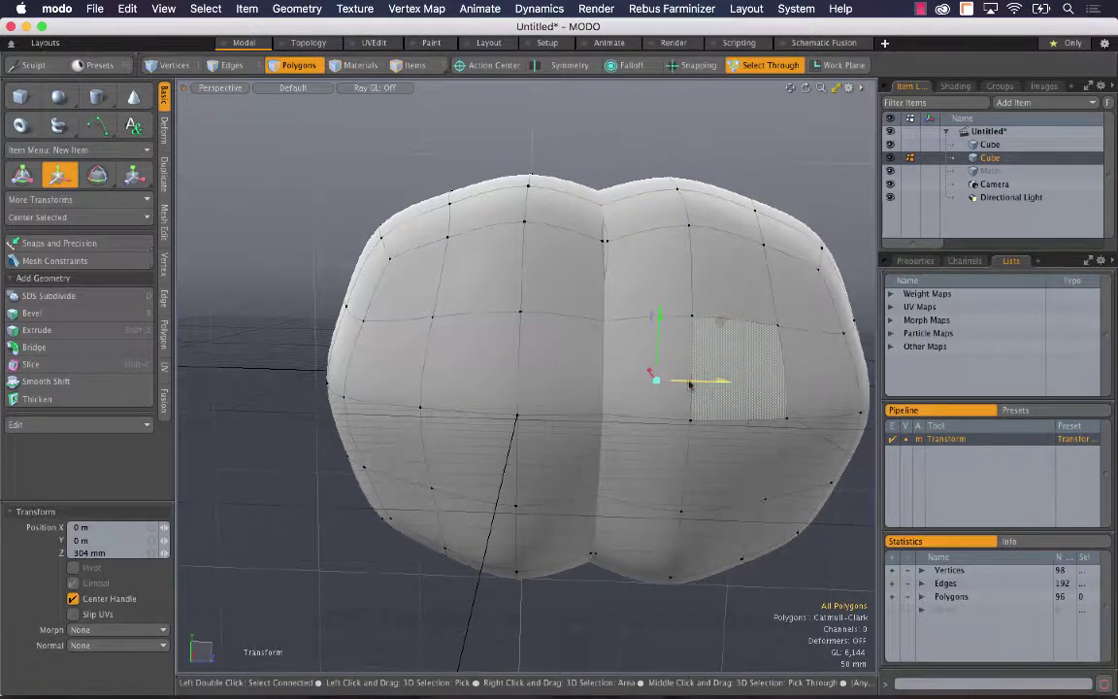
- Scale the duplicate down uniformly so it is clearly smaller than the original but still intersects its side
key(r)
drag(656, 379, 629, 380)
key(q)
alt+drag(735, 323, 689, 332)
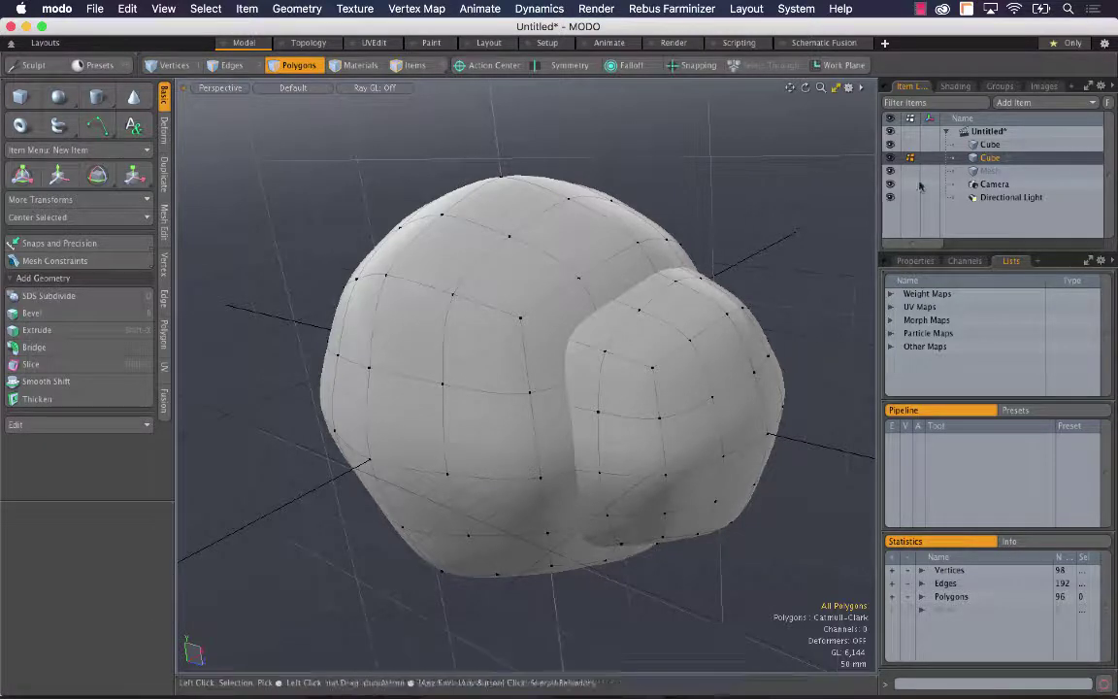
- Rename the scaled-down duplicate as Small and the original mesh as Large
double_click(990, 160)
text(Smo)
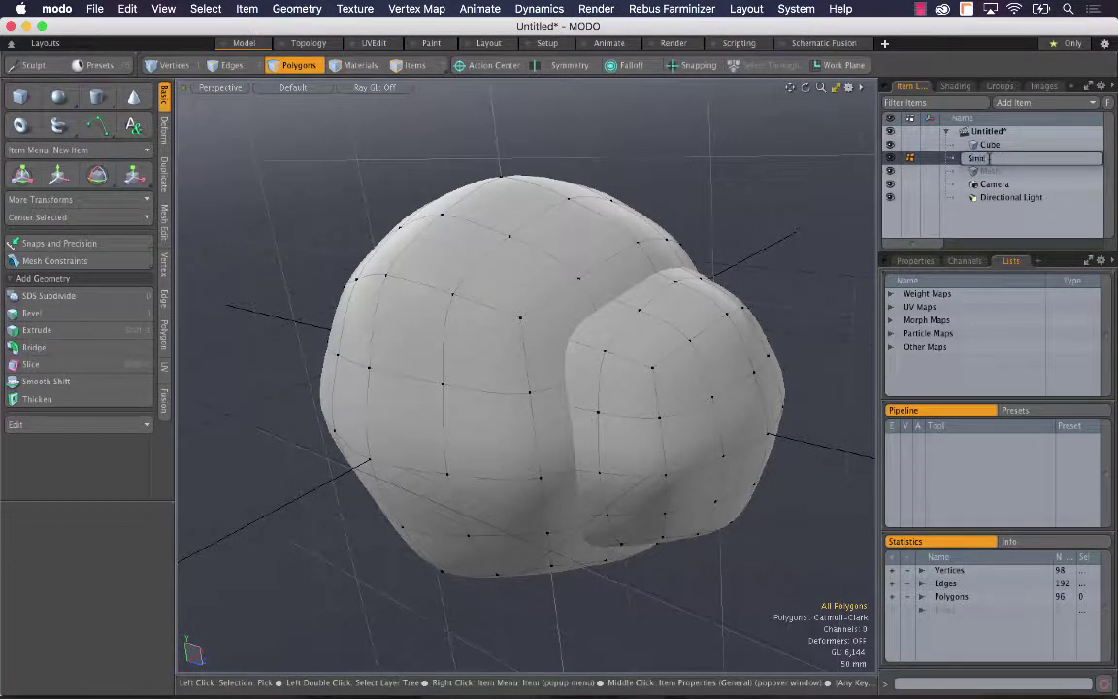
text(ll)
click(998, 143)
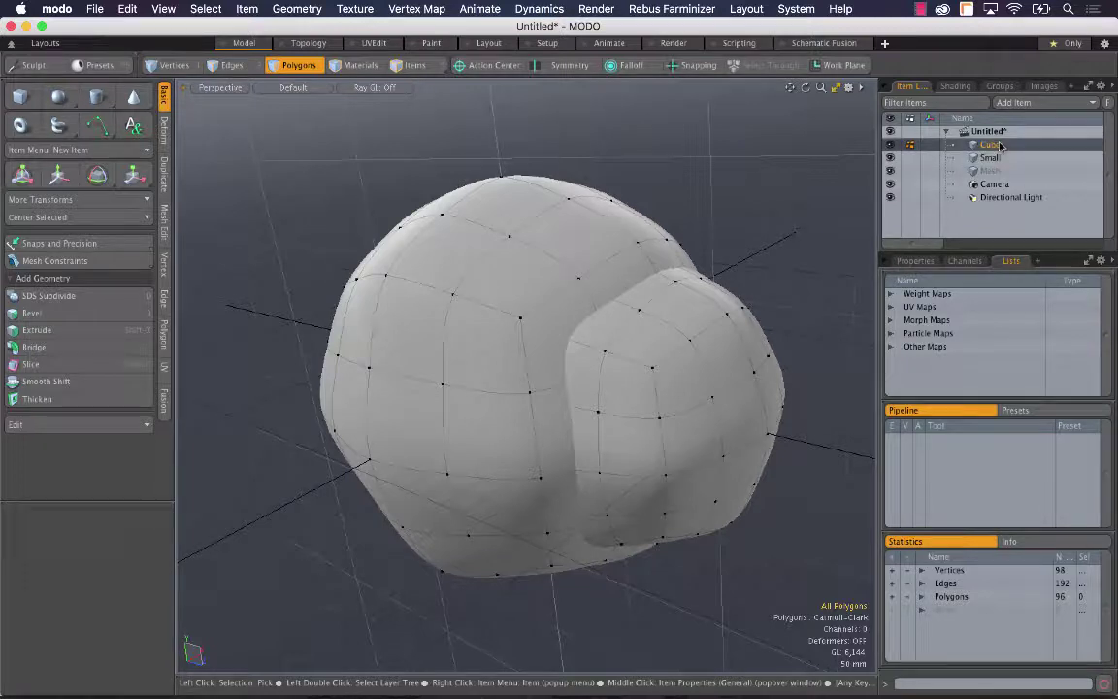
double_click(998, 144)
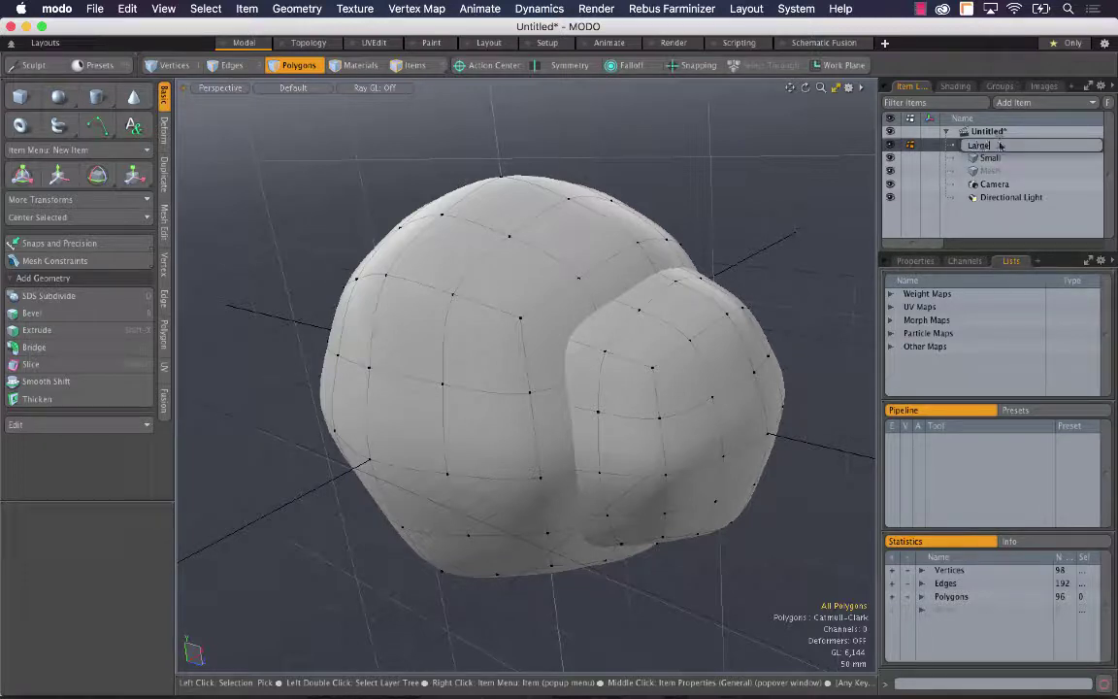
key(Return)
- Create a 3D Tree Fusion named TwoCubes from Small and Large, subtracting the first-selected Small mesh from the other
click(999, 158)
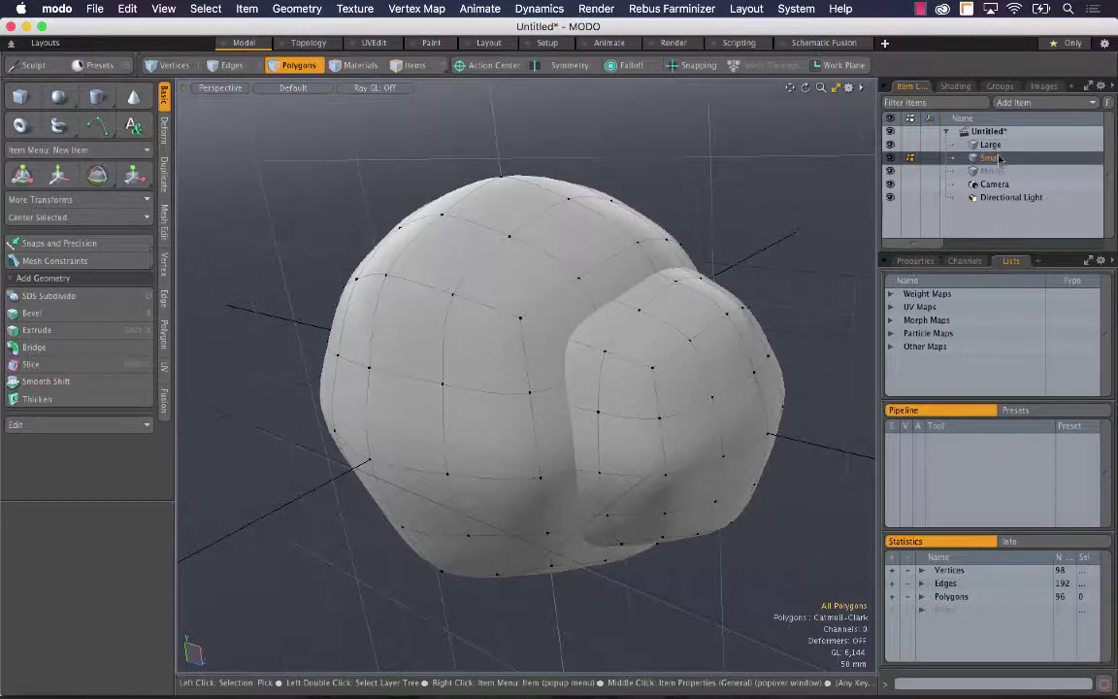
shift+click(994, 144)
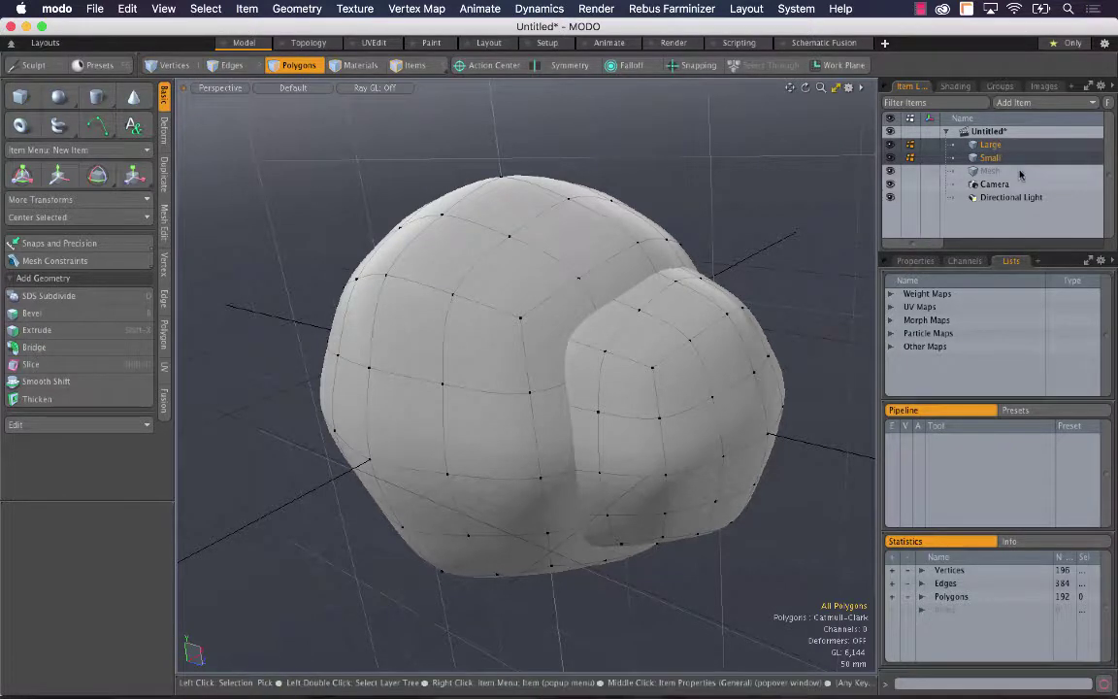
click(165, 413)
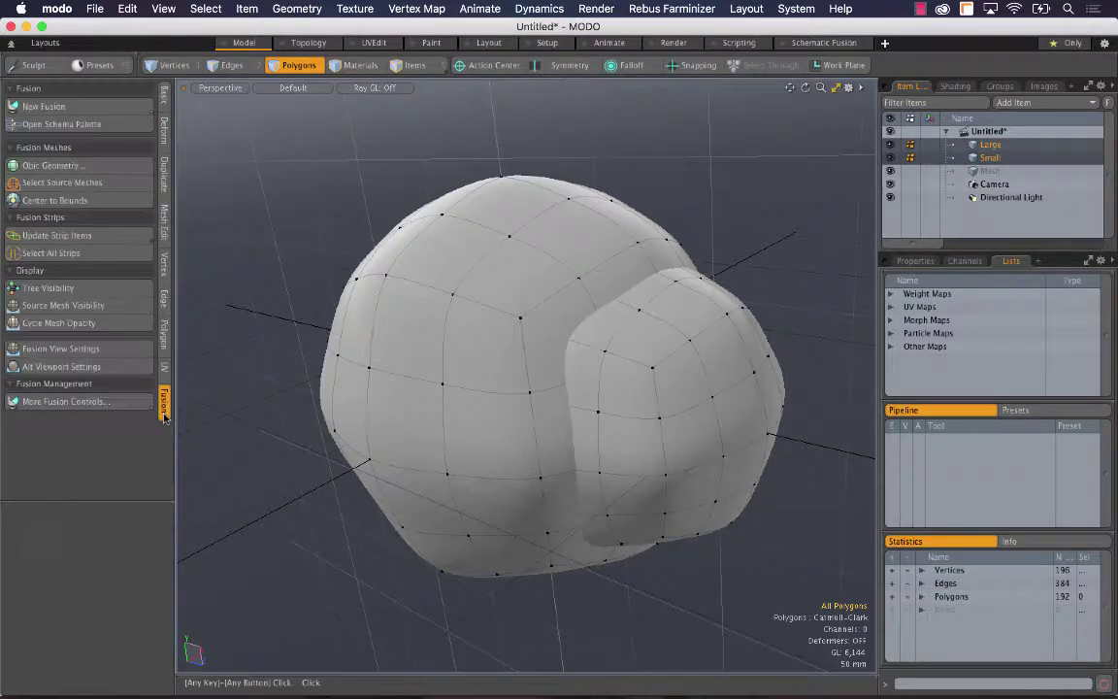
click(58, 108)
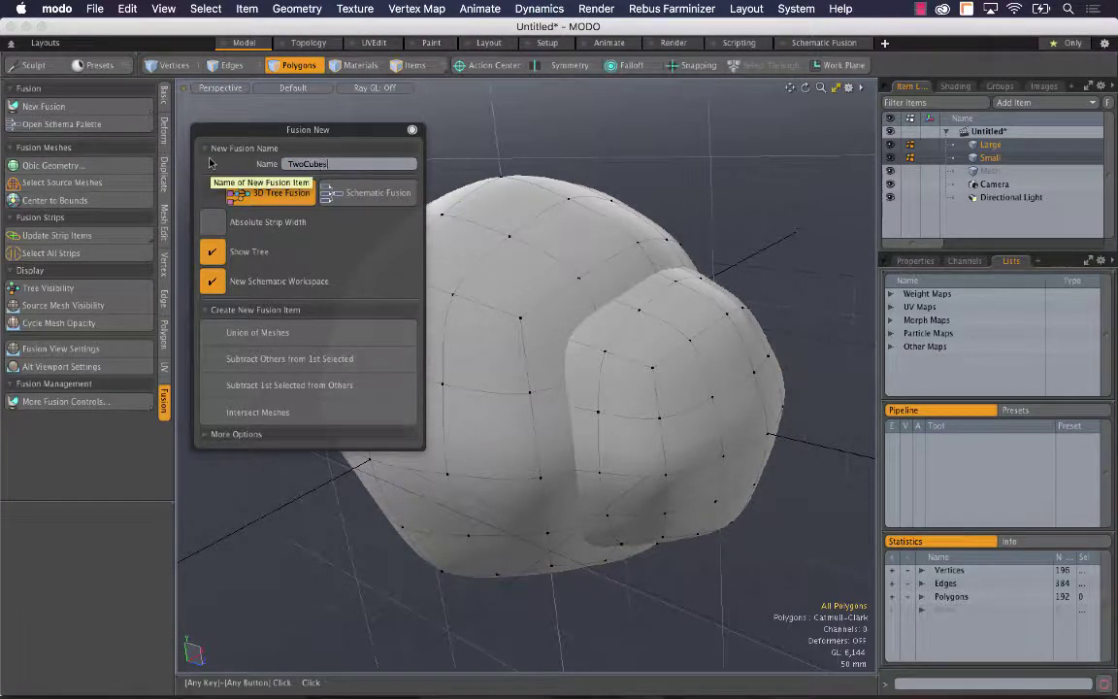
click(296, 396)
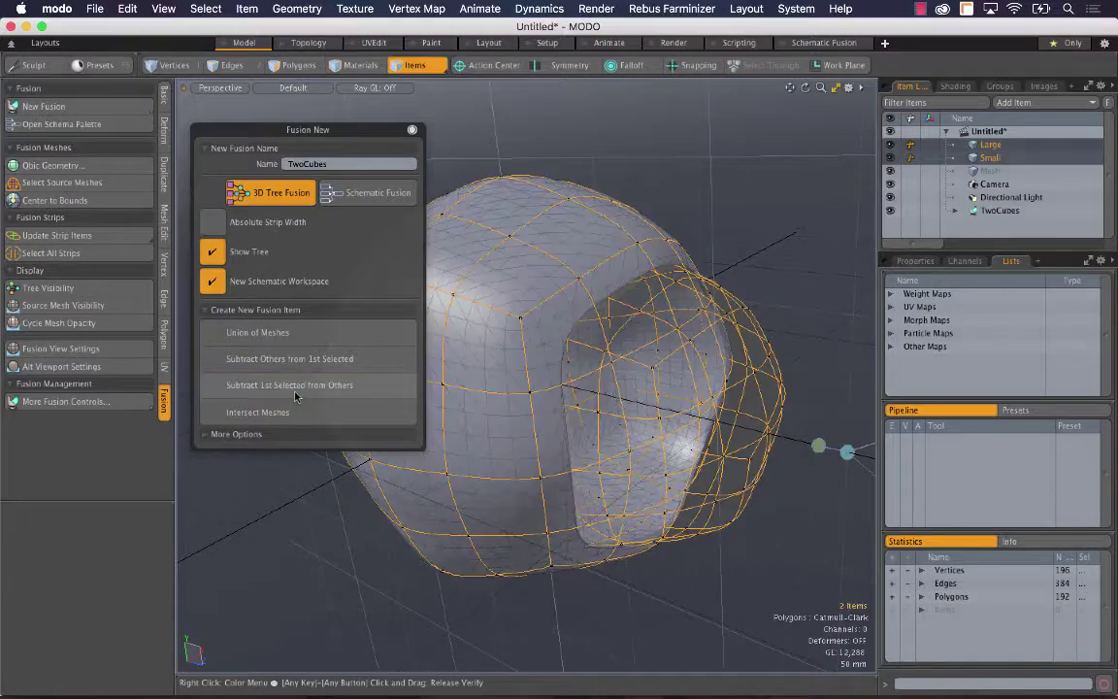
alt+drag(684, 401, 738, 441)
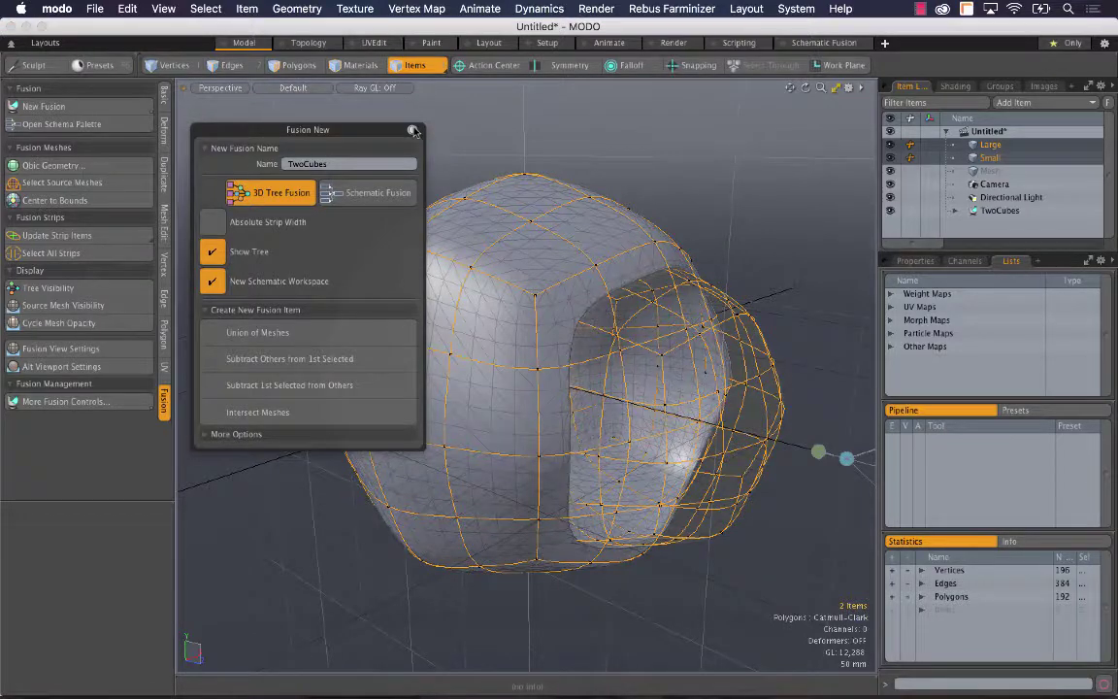
click(413, 130)
click(807, 245)
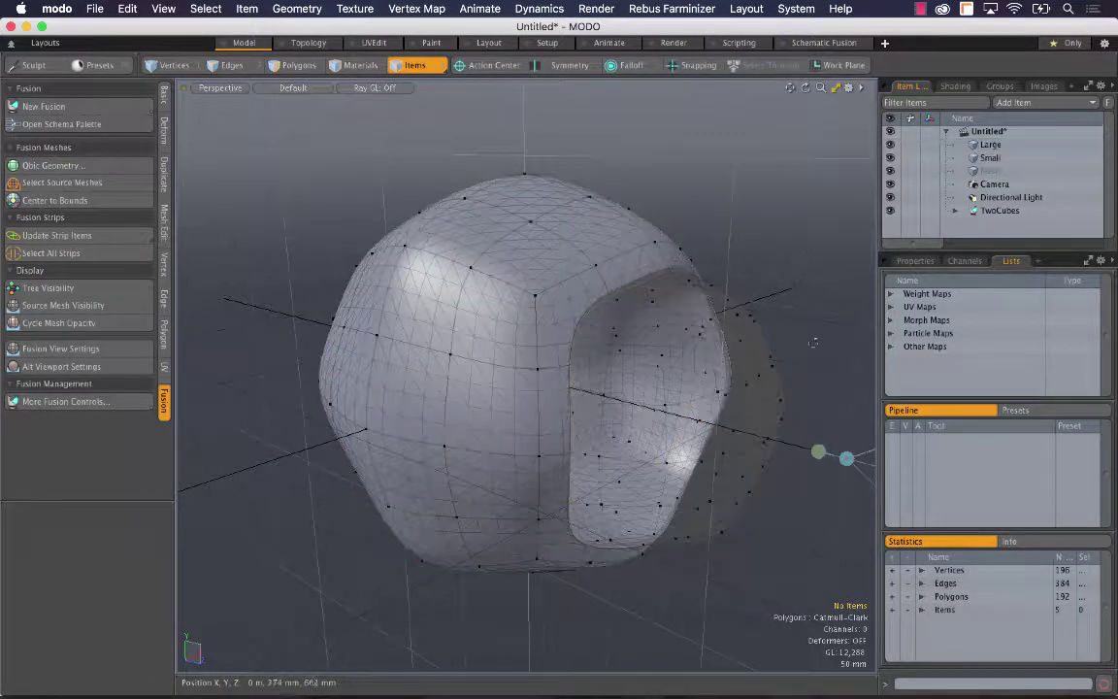
- Inspect the subtracted pocket, its blended edge and the fusion tree nodes from several sides
mouse_move(807, 244)
alt+mouse_down()
mouse_move(593, 389)
mouse_move(514, 421)
mouse_move(718, 402)
mouse_move(655, 391)
mouse_move(741, 497)
alt+mouse_up()
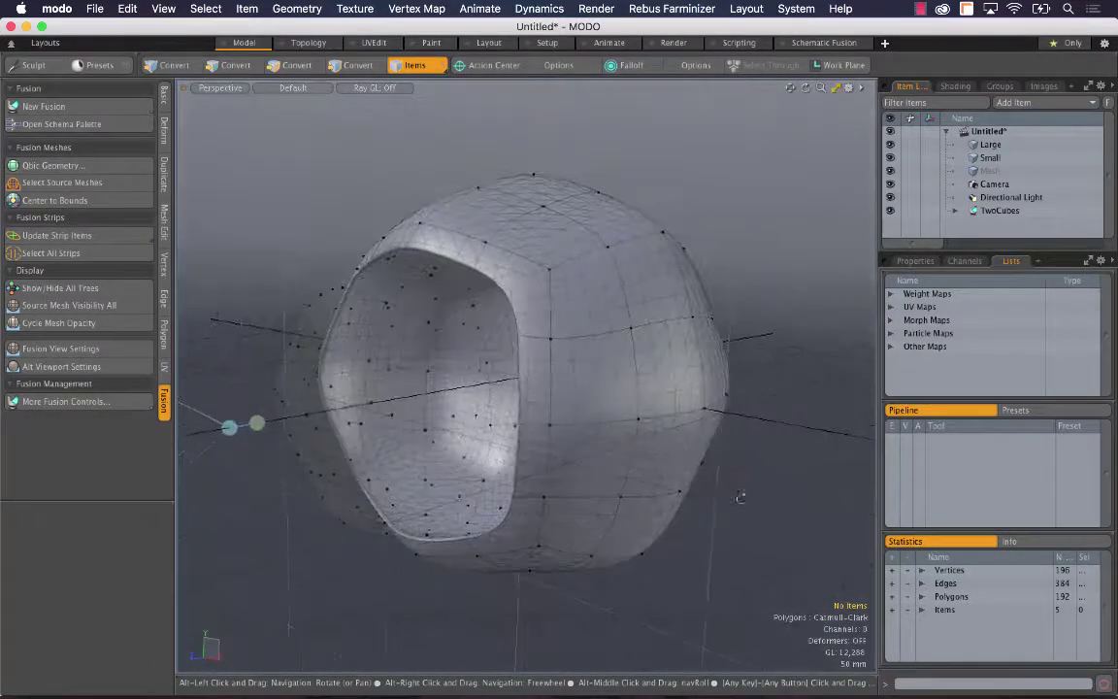
alt+drag(512, 428, 588, 363)
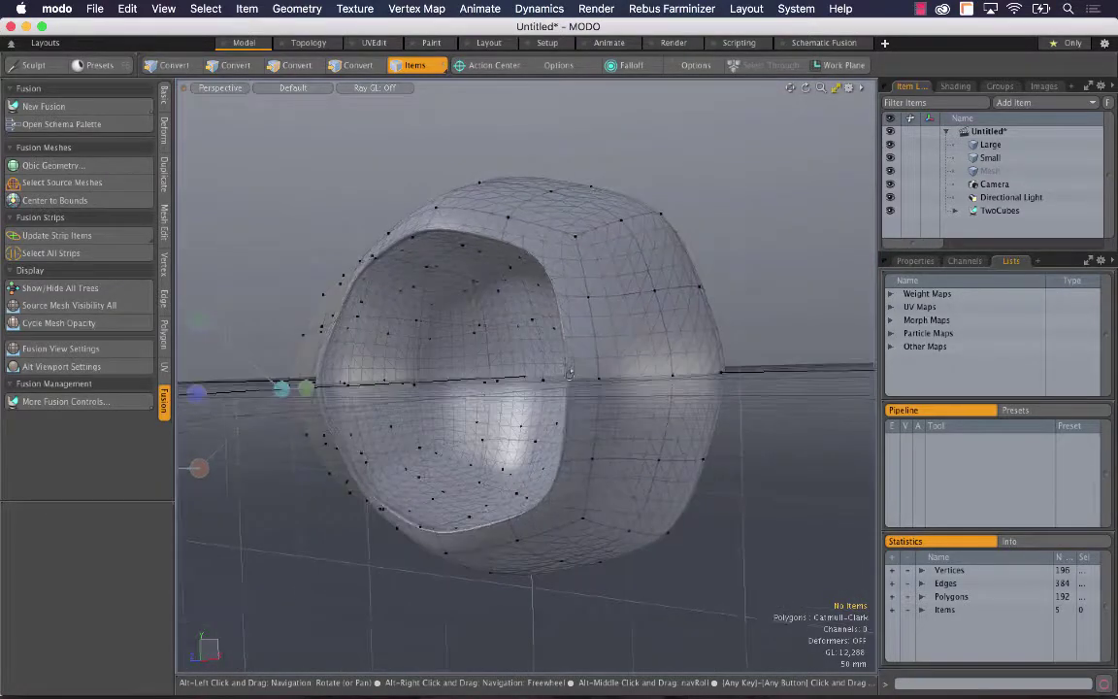
drag(793, 87, 980, 64)
alt+drag(753, 391, 597, 398)
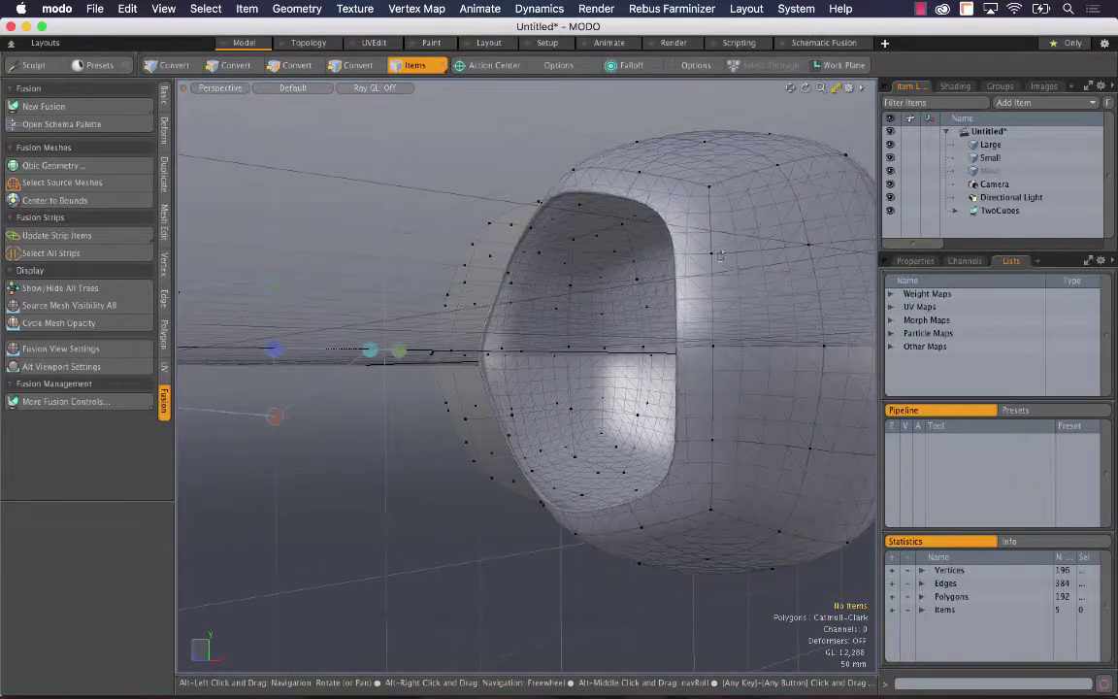
drag(823, 88, 724, 95)
alt+drag(743, 282, 691, 277)
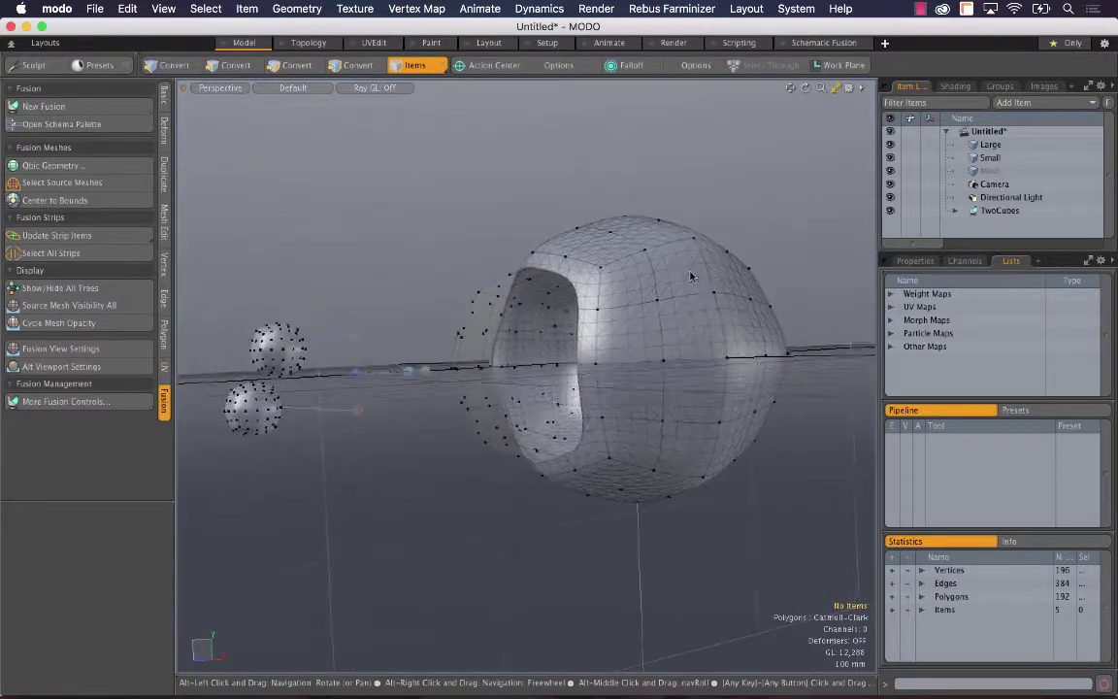
- Duplicate the Small mesh and scale the copy into a flat disc shape that reaches across the large ball's side
click(987, 159)
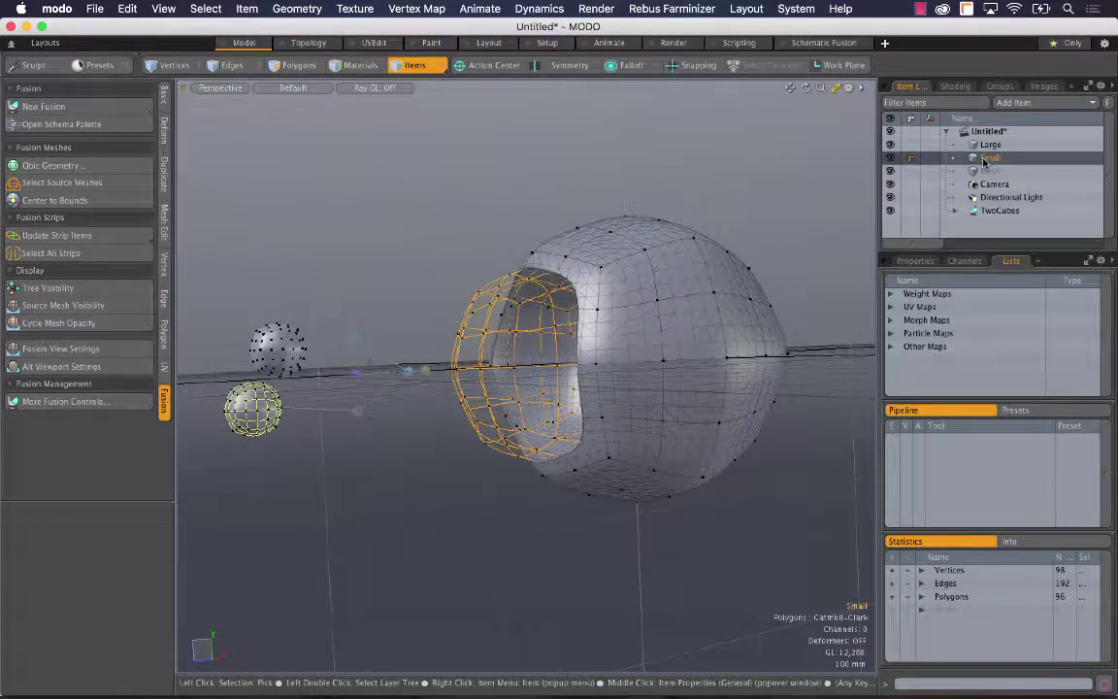
right_click(986, 161)
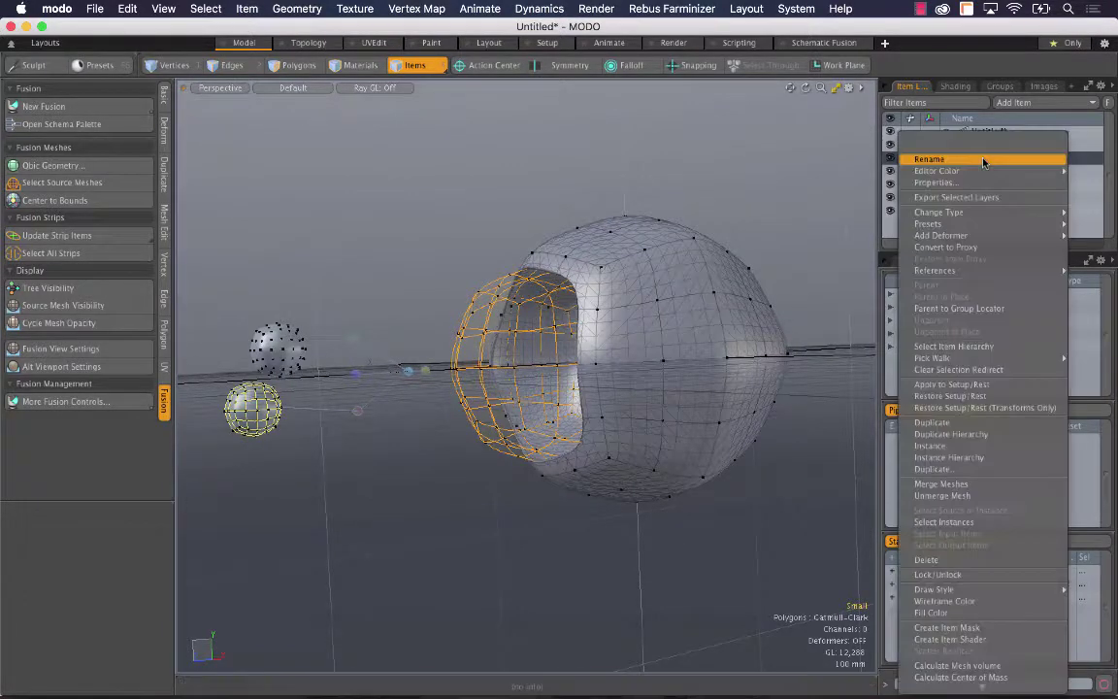
click(963, 423)
key(y)
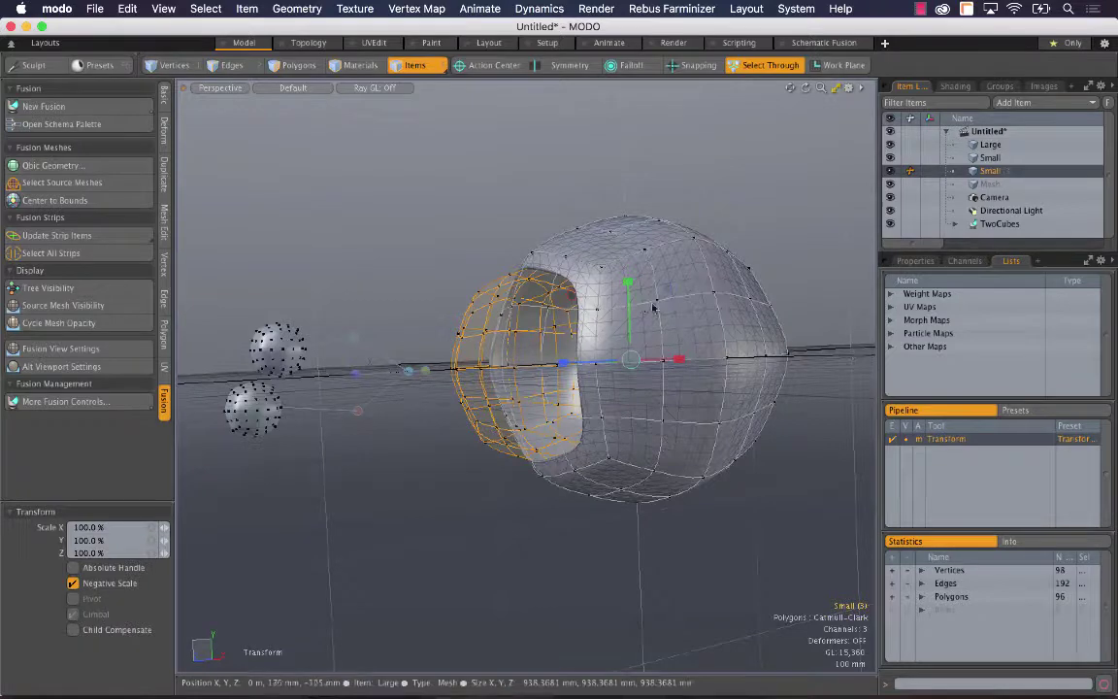
drag(629, 285, 745, 355)
key(w)
key(space)
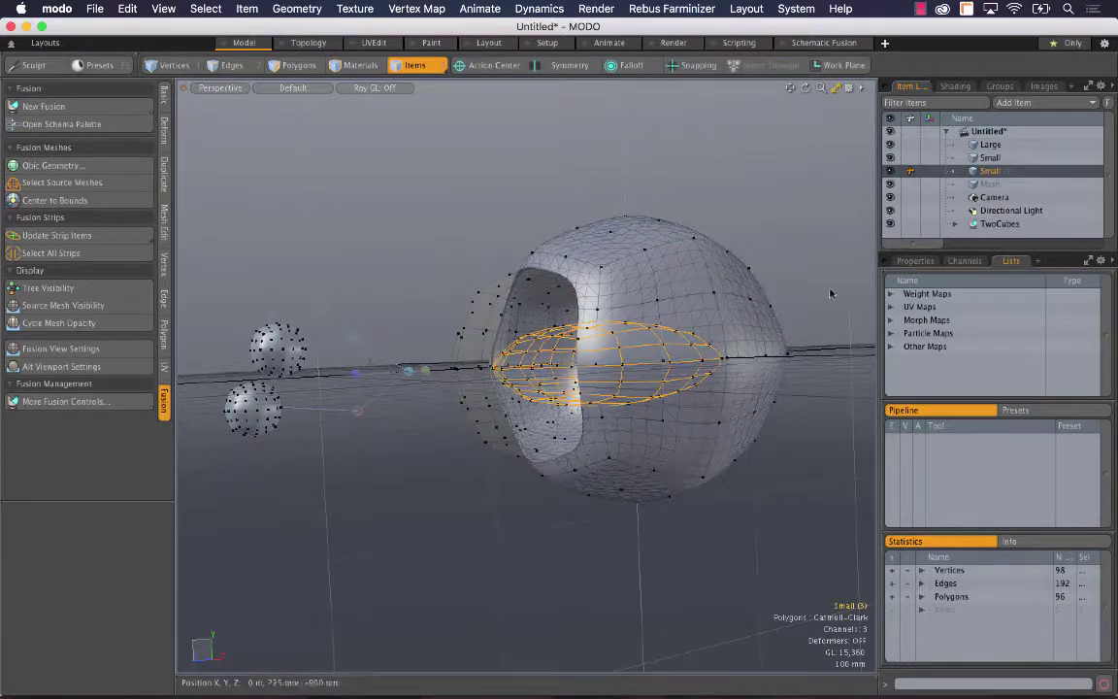
- Add the flattened copy to the Union (2) node of the fusion tree with the current drop action
mouse_move(831, 294)
alt+mouse_down()
mouse_move(814, 352)
mouse_move(820, 374)
mouse_move(784, 369)
mouse_move(788, 308)
mouse_move(829, 314)
alt+mouse_up()
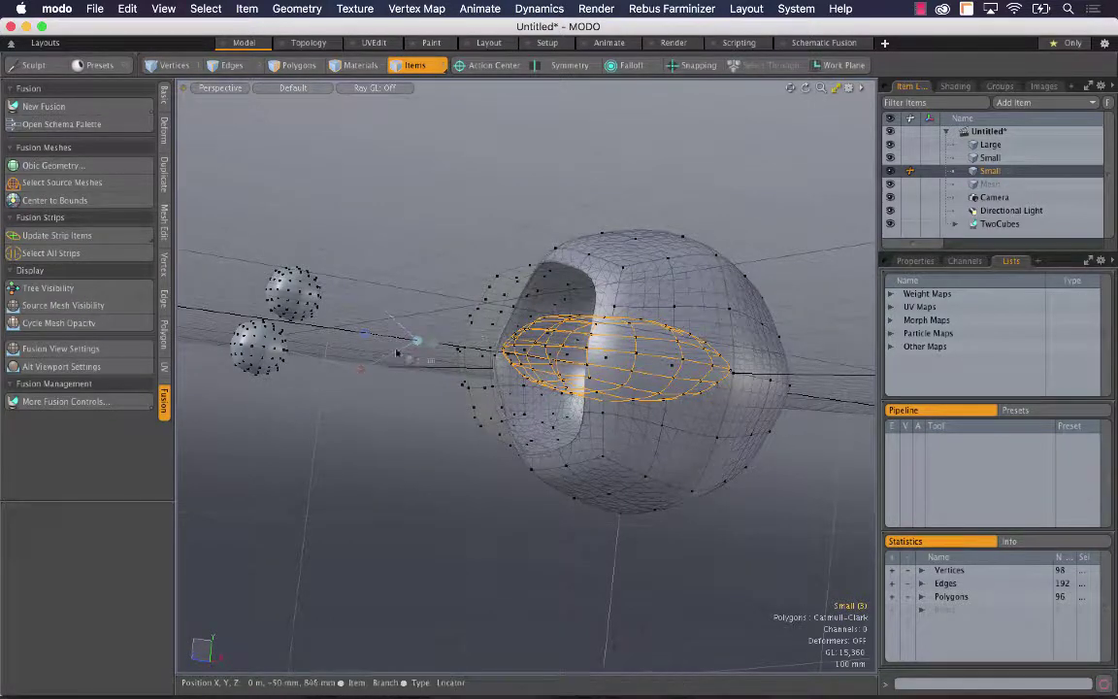
right_drag(365, 374, 365, 375)
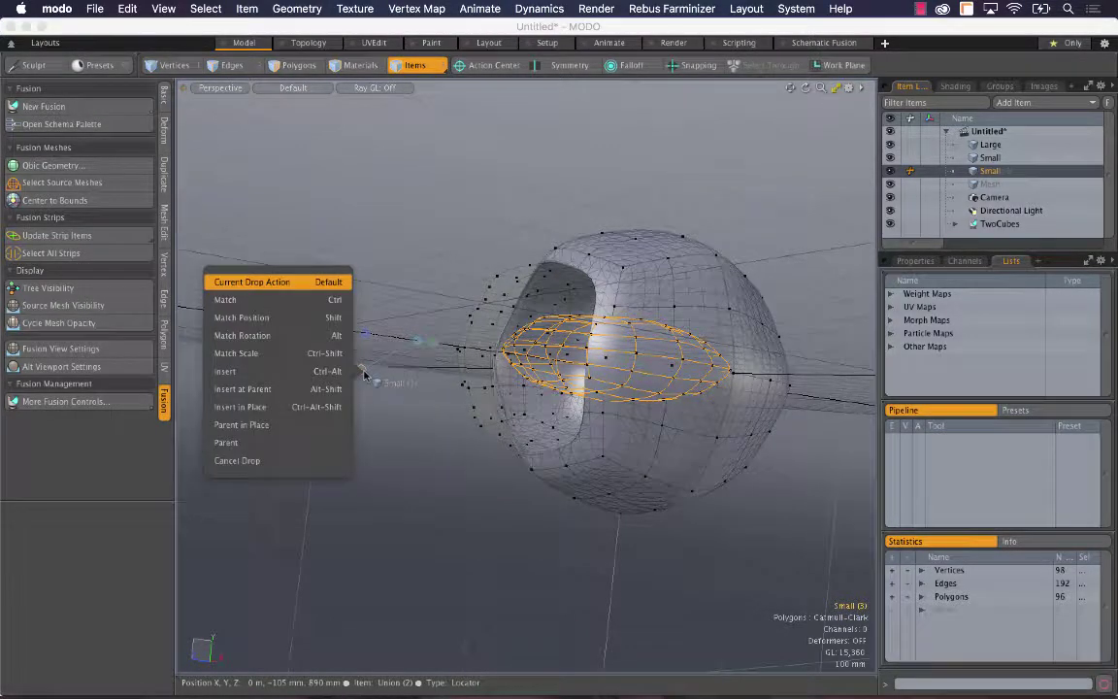
drag(365, 375, 365, 375)
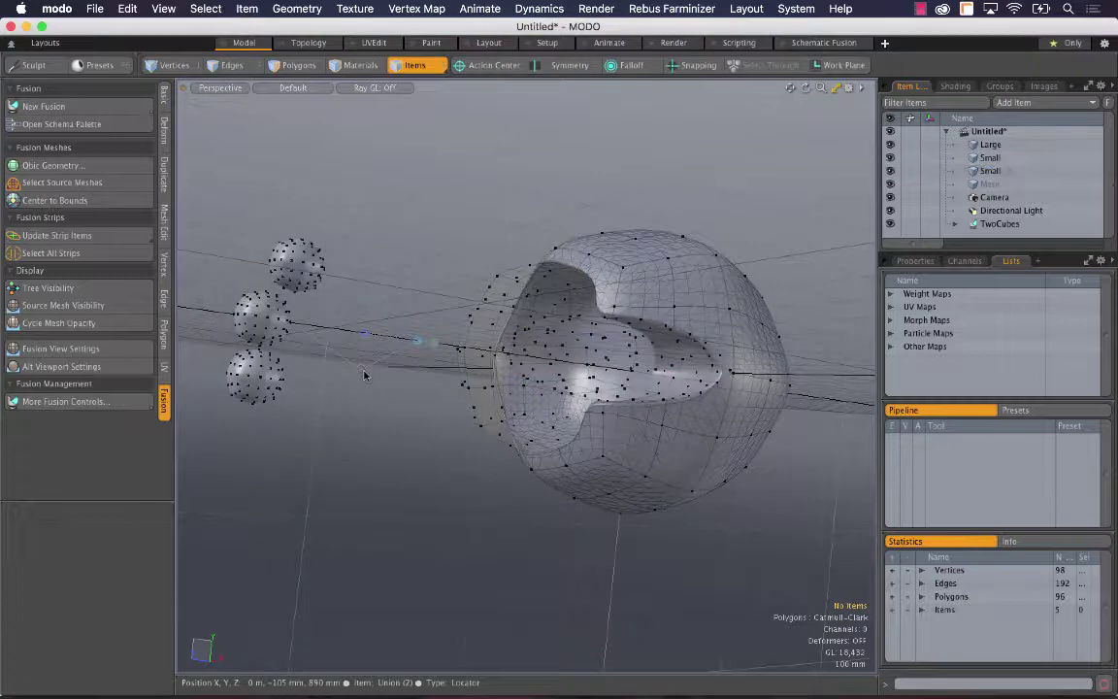
- Examine the combined cut and the fusion tree nodes up close, and check the Schematic Fusion layout before returning to the Model layout
alt+drag(464, 386, 427, 399)
alt+drag(617, 290, 786, 253)
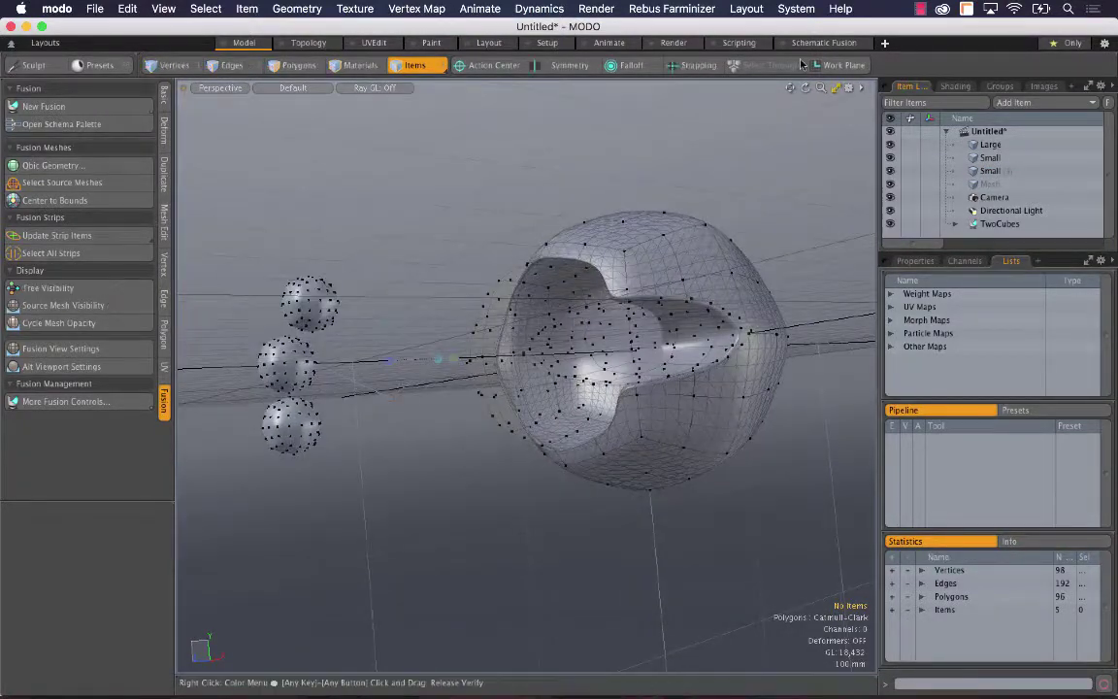
drag(821, 88, 879, 88)
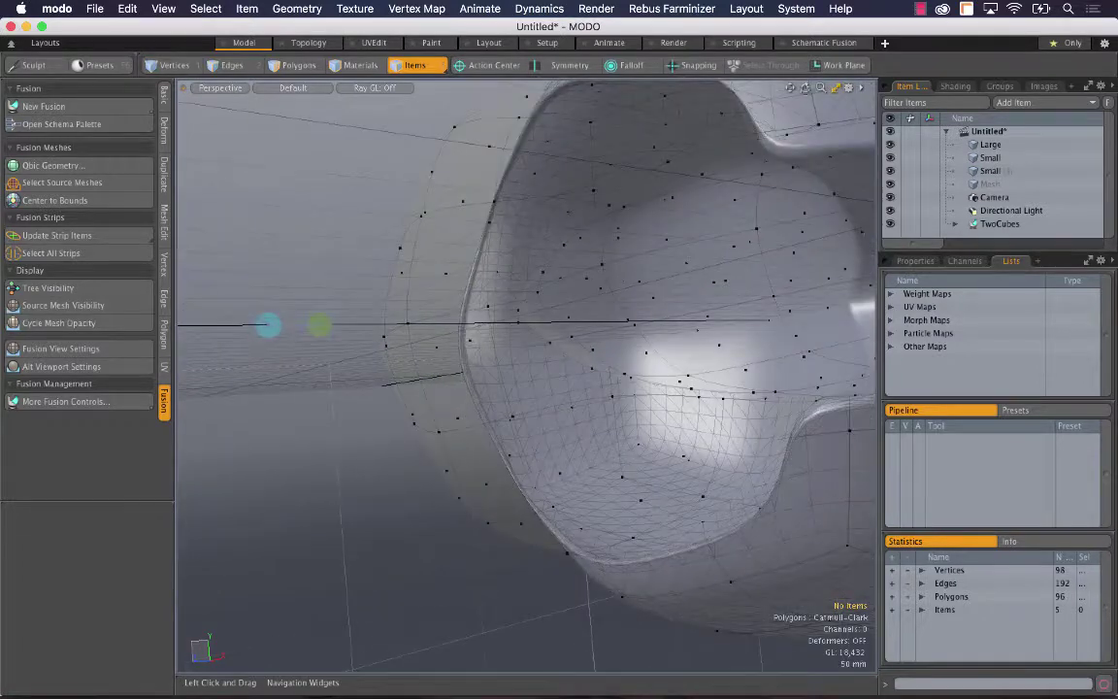
drag(805, 88, 891, 101)
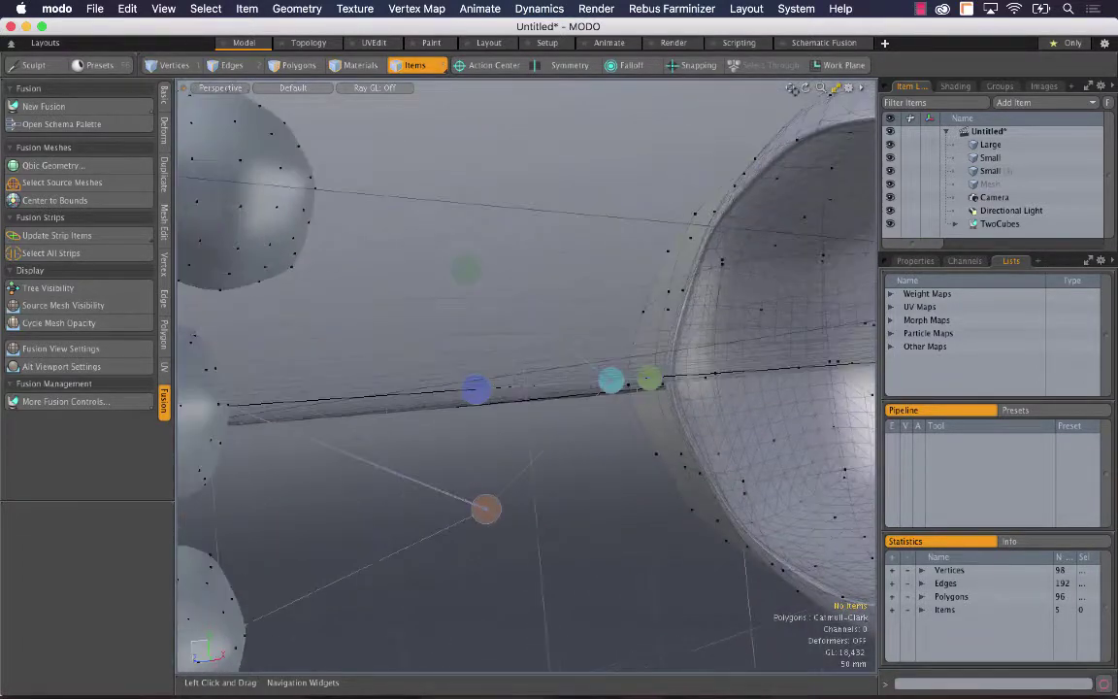
alt+drag(642, 538, 620, 538)
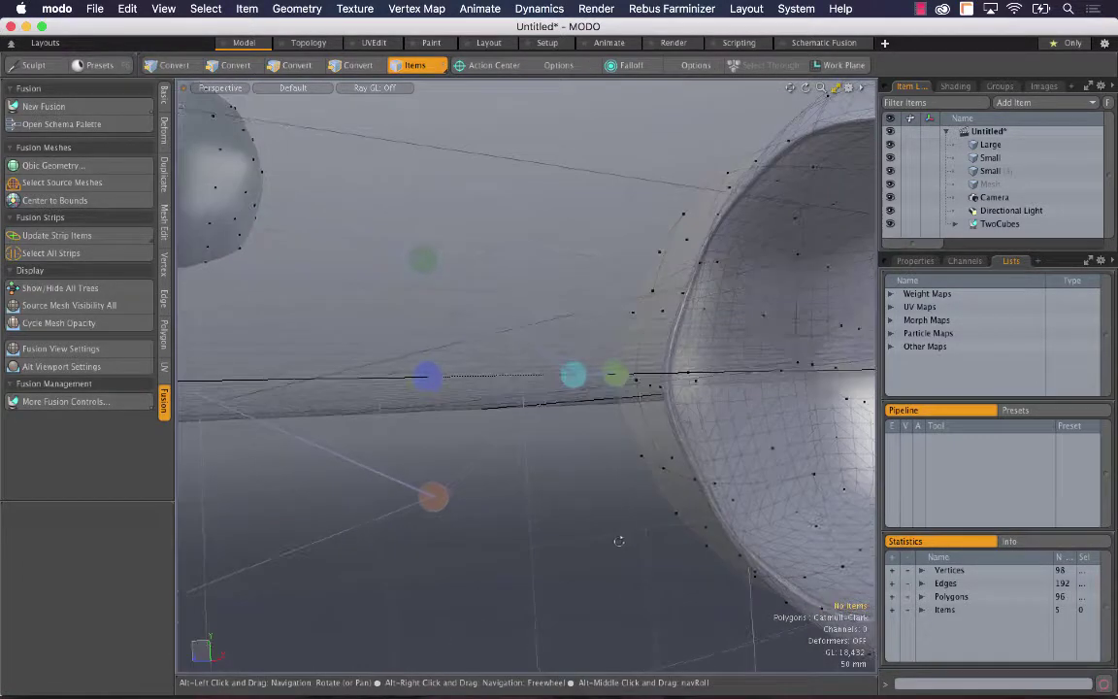
click(824, 43)
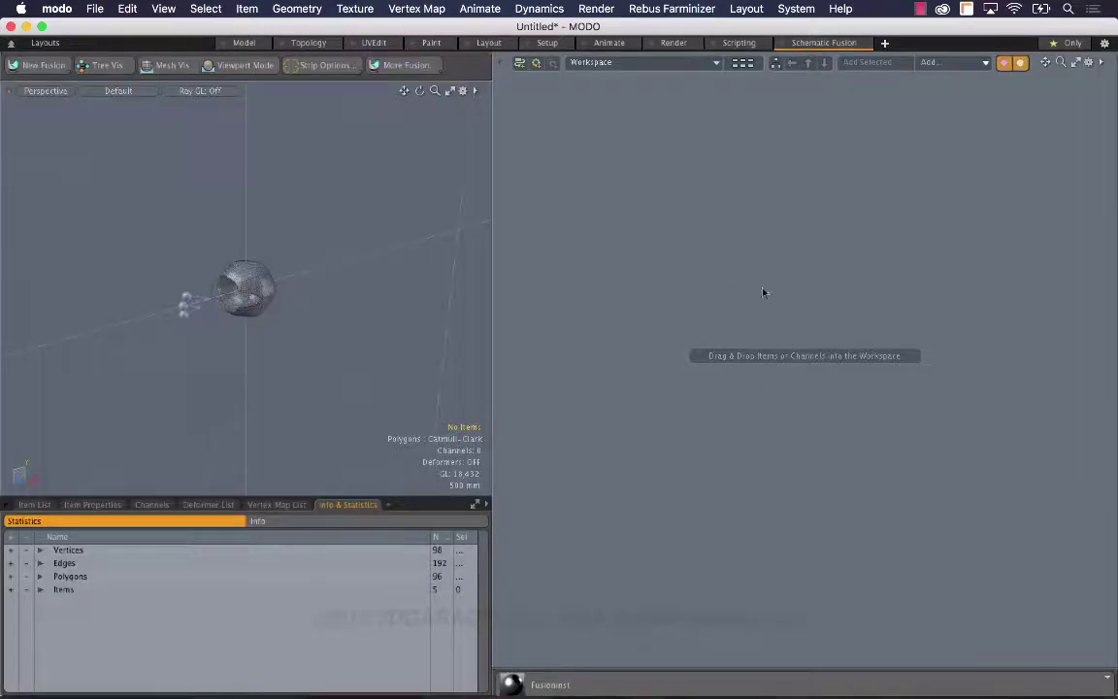
click(245, 42)
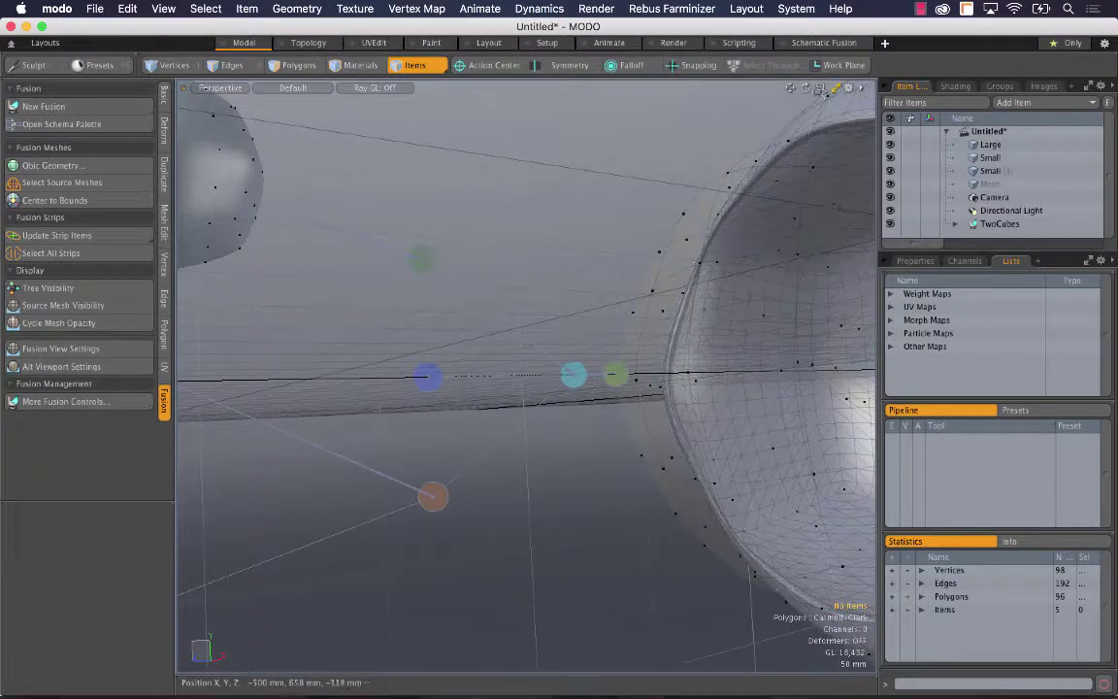
- Move the flattened Small (3) copy to the blue Int node of the fusion tree and view the fused shape
drag(821, 88, 753, 90)
alt+drag(738, 382, 695, 385)
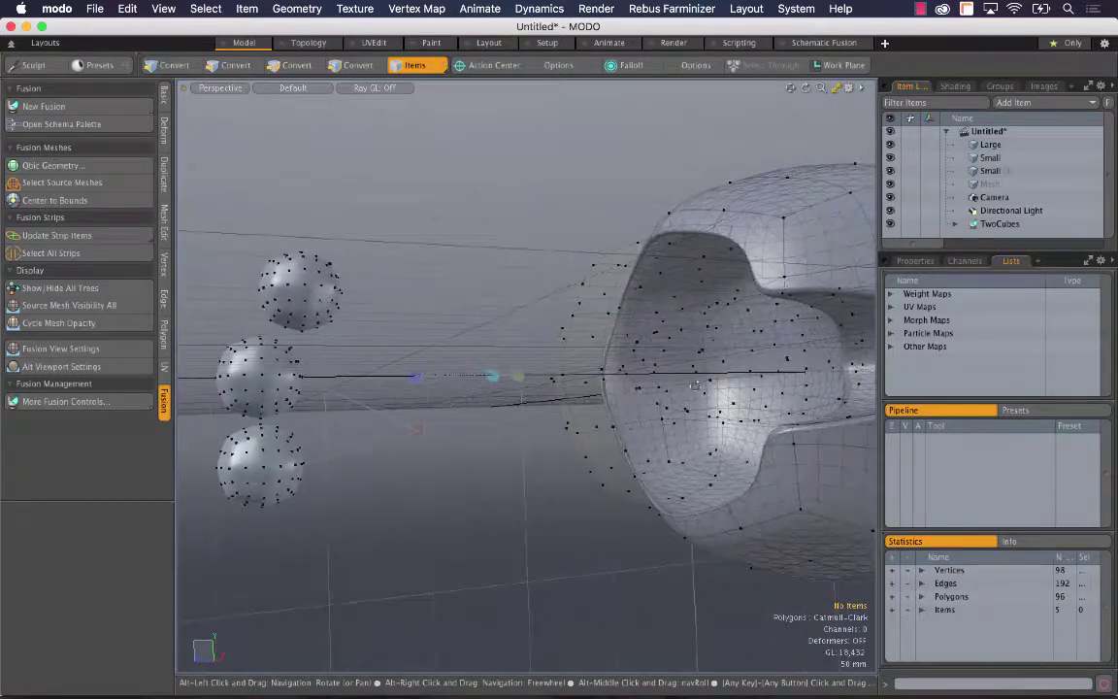
click(695, 387)
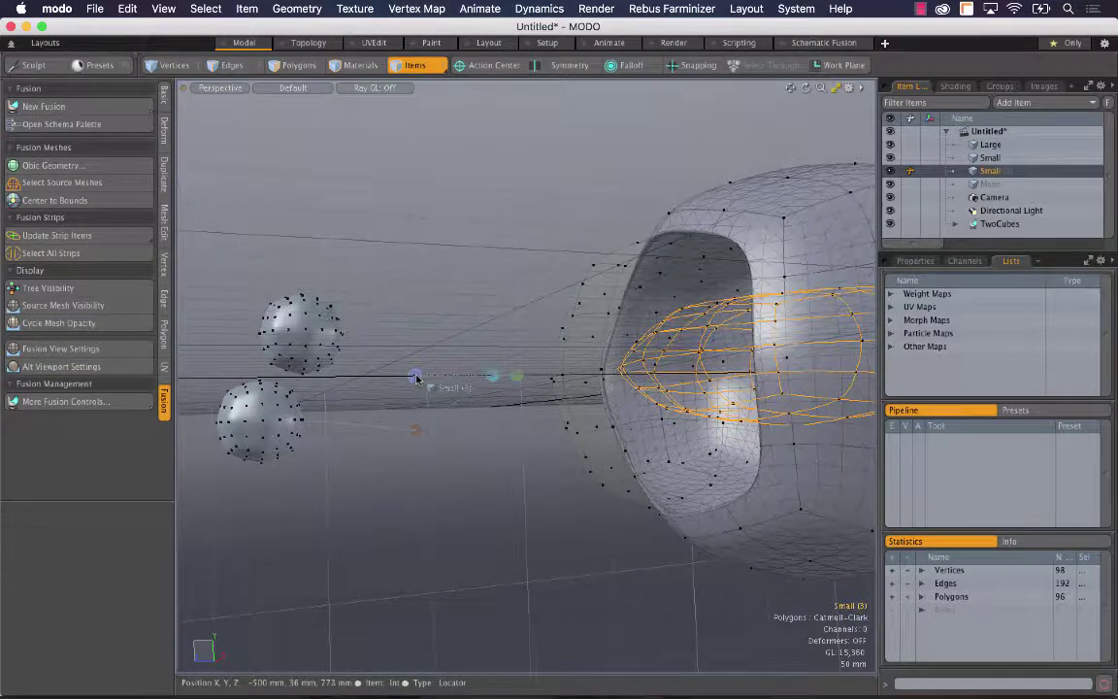
key(ctrl+z)
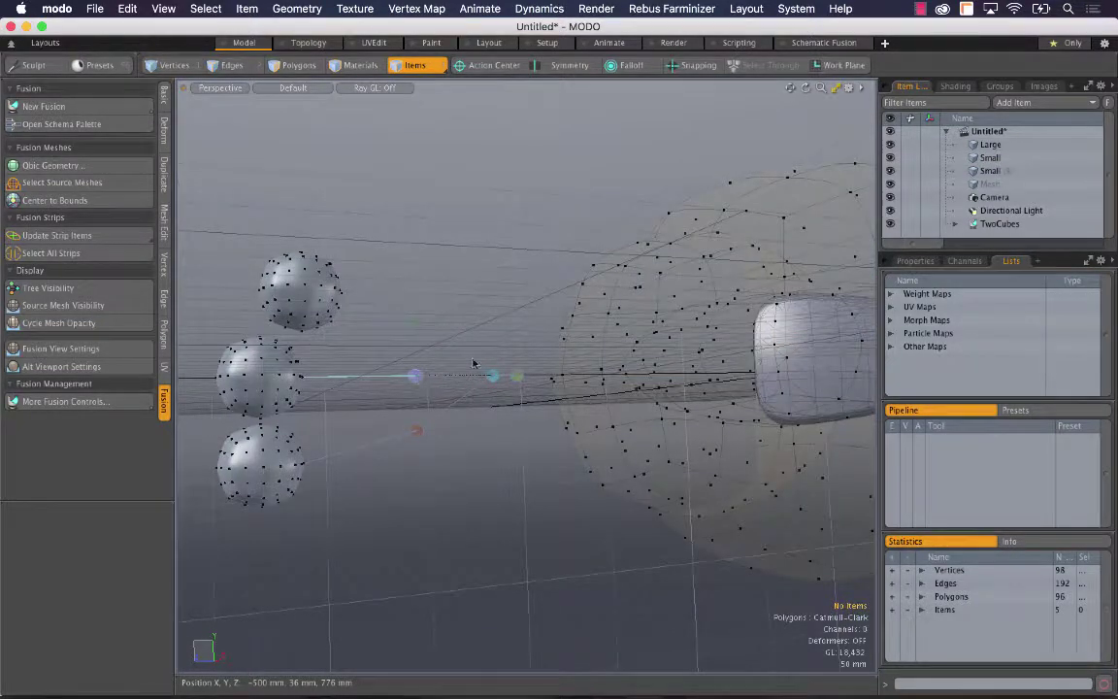
alt+drag(473, 363, 579, 342)
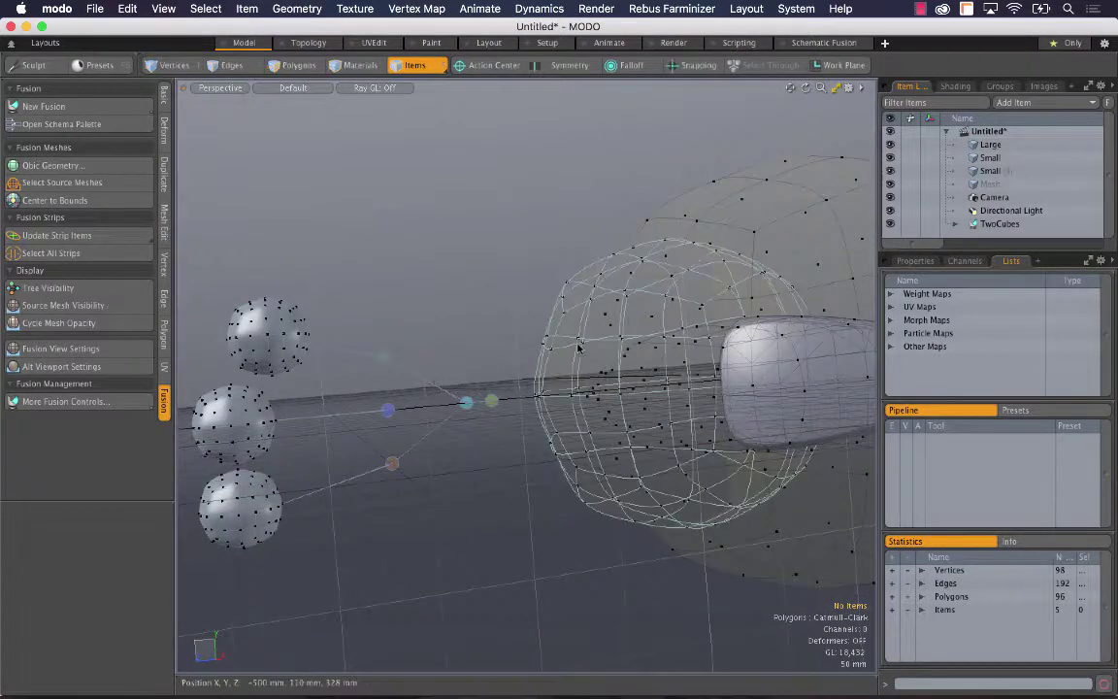
- Return the flattened Small (3) copy to the subtractive Union (2) node of the fusion tree
click(580, 348)
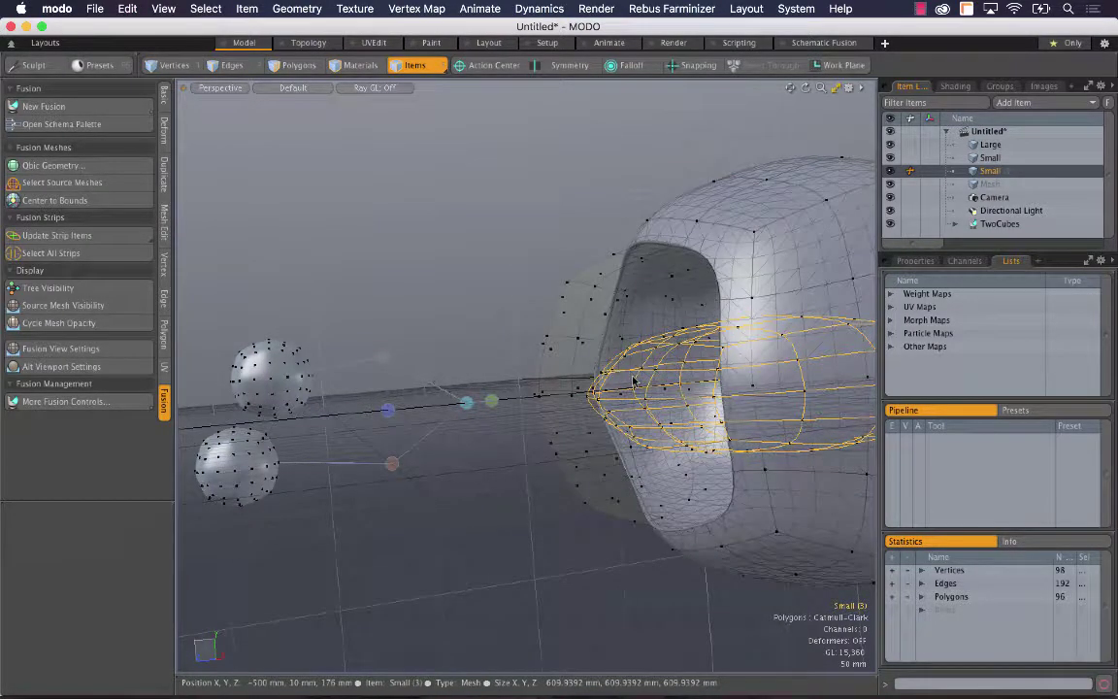
drag(385, 361, 558, 387)
key(super+z)
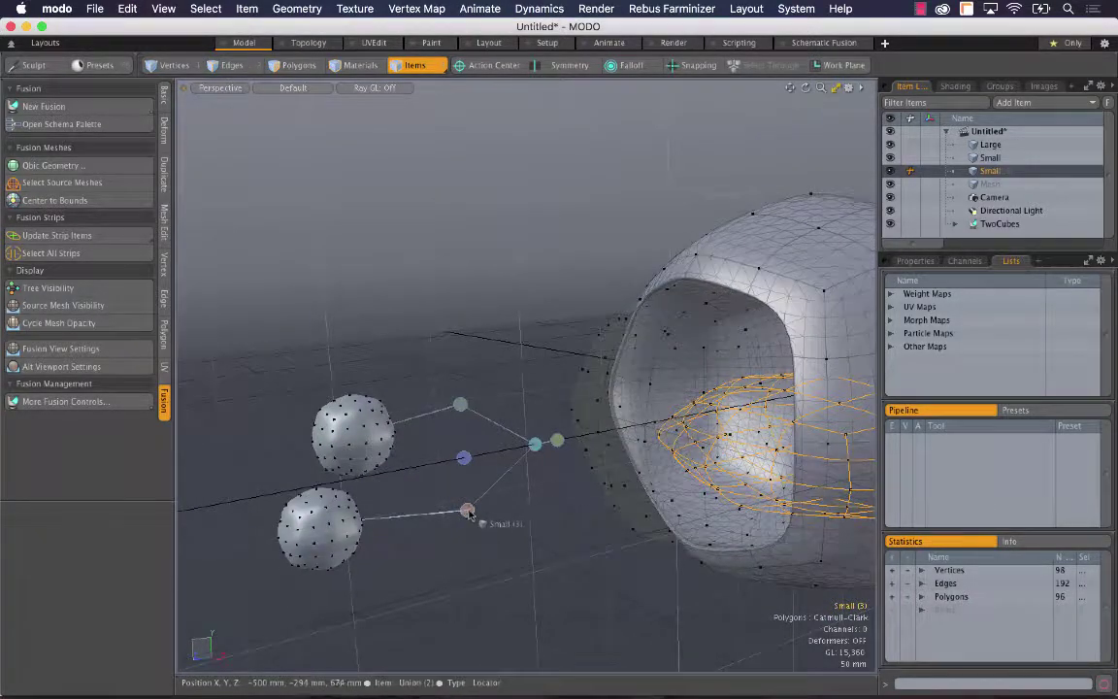
key(super+shift+z)
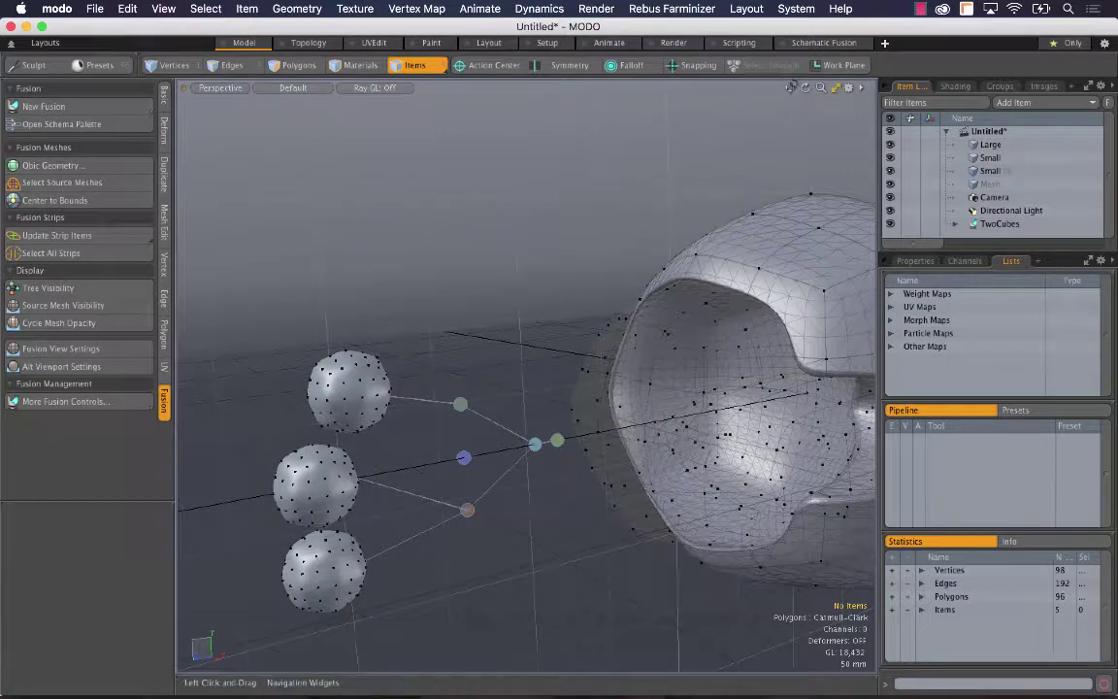
- Move the flattened Small (3) cutter to about -28 mm in Y and 10 mm in Z, and check the altered cut
alt+drag(475, 354, 508, 363)
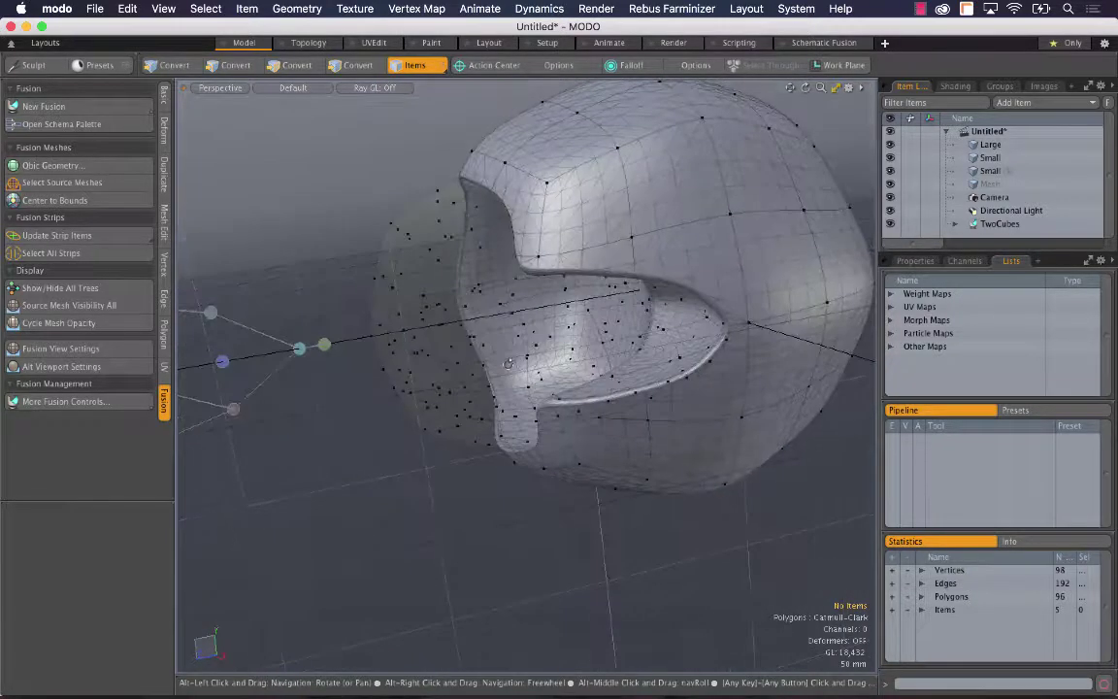
click(601, 348)
key(w)
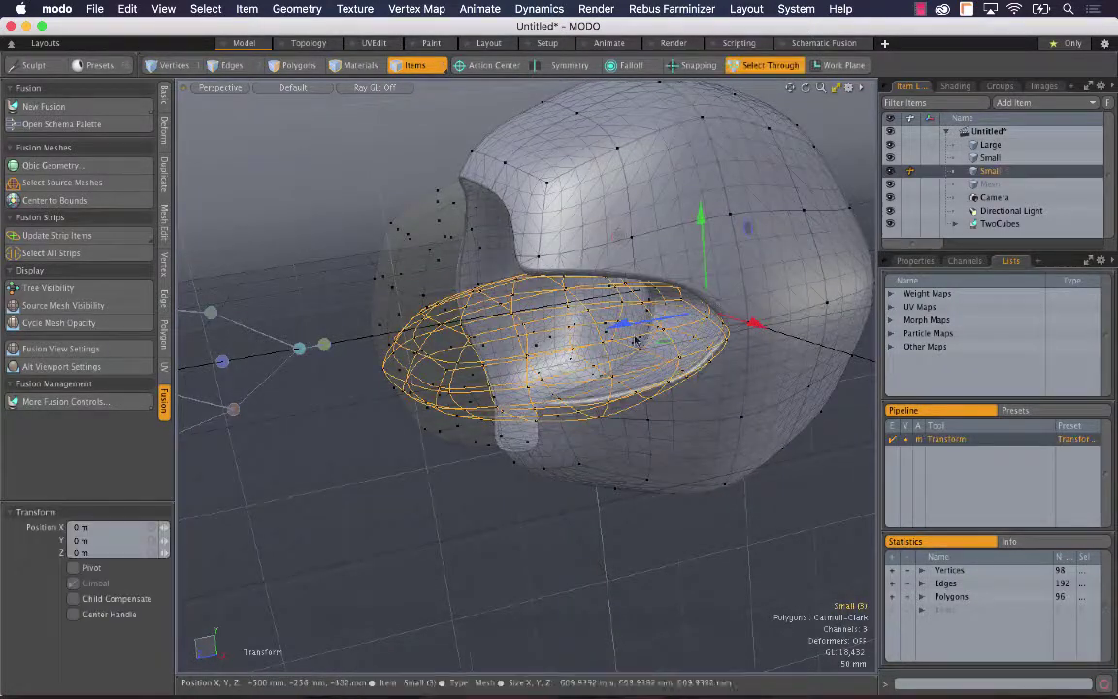
mouse_move(621, 323)
mouse_down()
mouse_move(477, 351)
mouse_move(927, 282)
mouse_move(529, 343)
mouse_move(621, 325)
mouse_up()
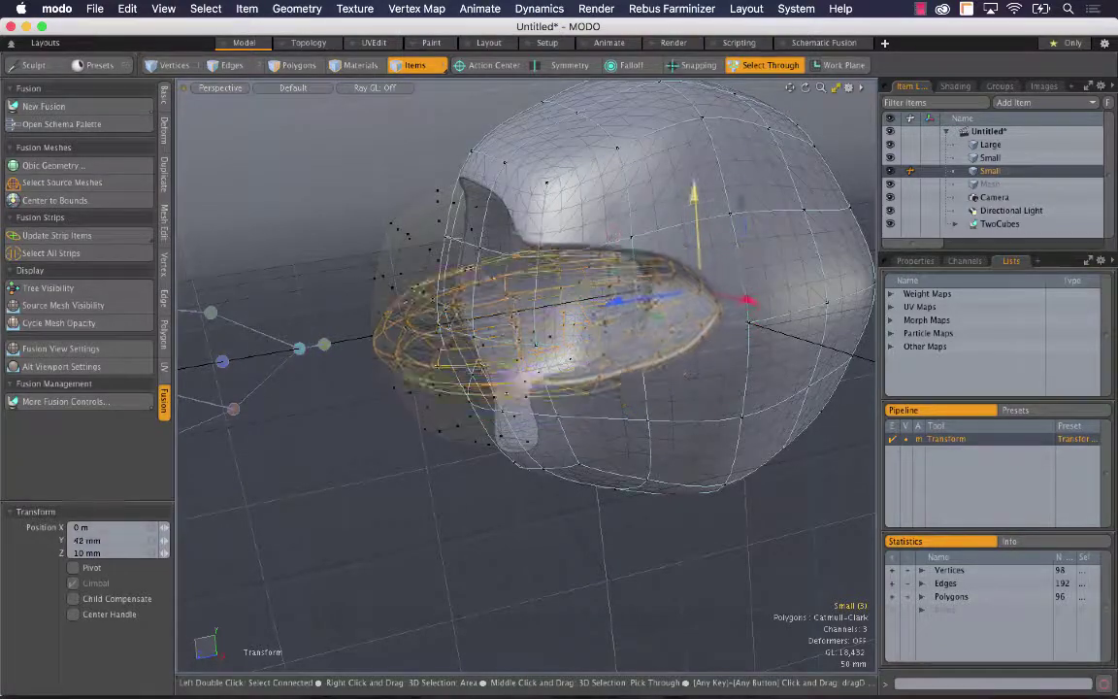
mouse_move(694, 194)
mouse_down()
mouse_move(692, 114)
mouse_move(695, 196)
mouse_up()
drag(697, 239, 716, 299)
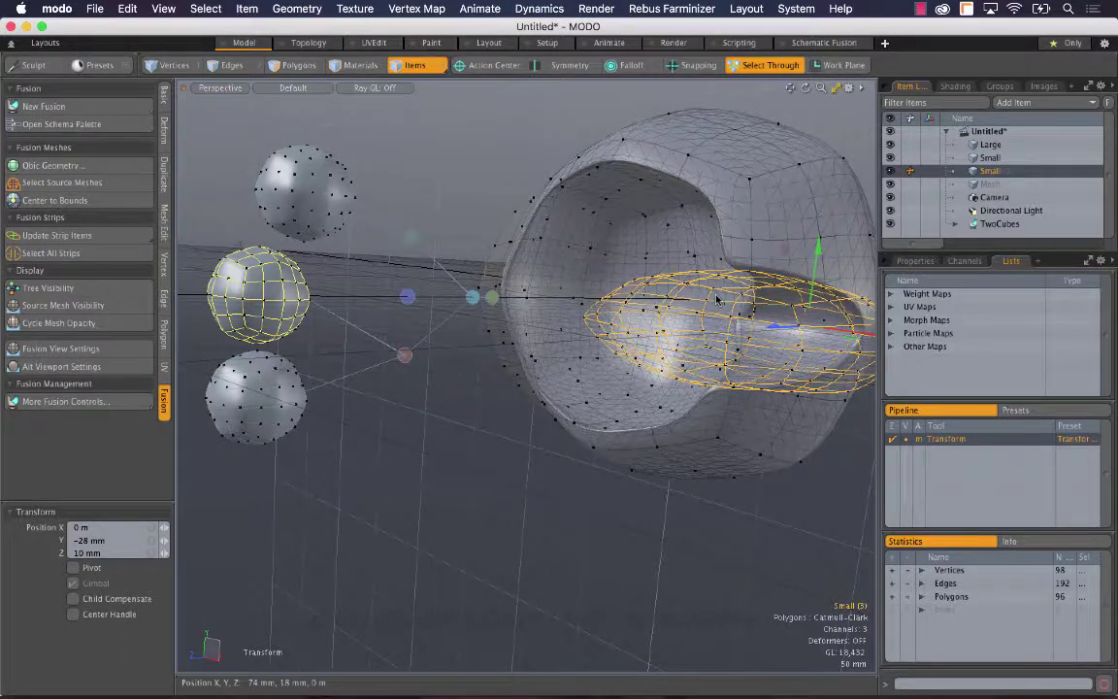
drag(790, 88, 788, 104)
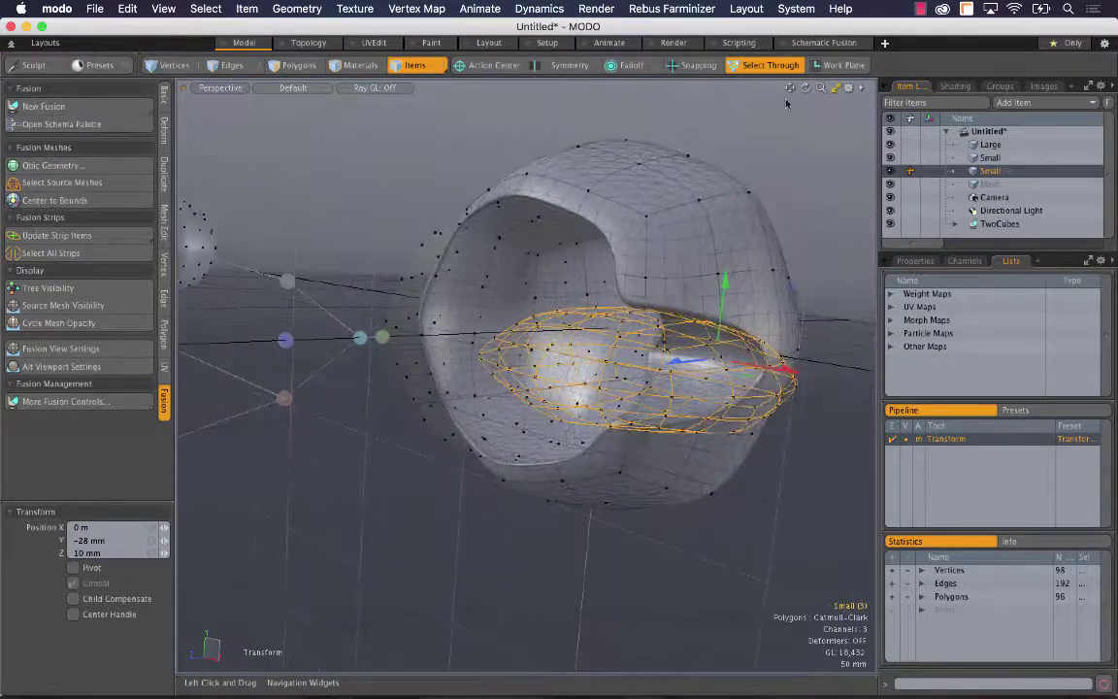
alt+drag(741, 173, 679, 215)
drag(623, 373, 712, 355)
drag(621, 367, 649, 311)
key(space)
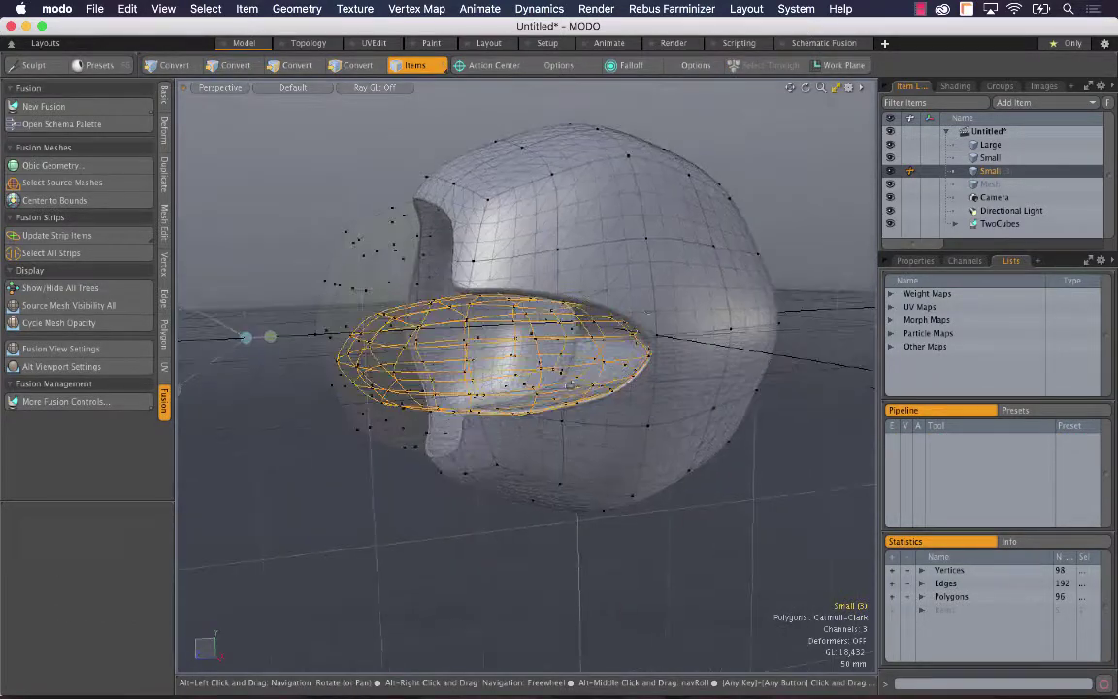
alt+drag(613, 143, 631, 257)
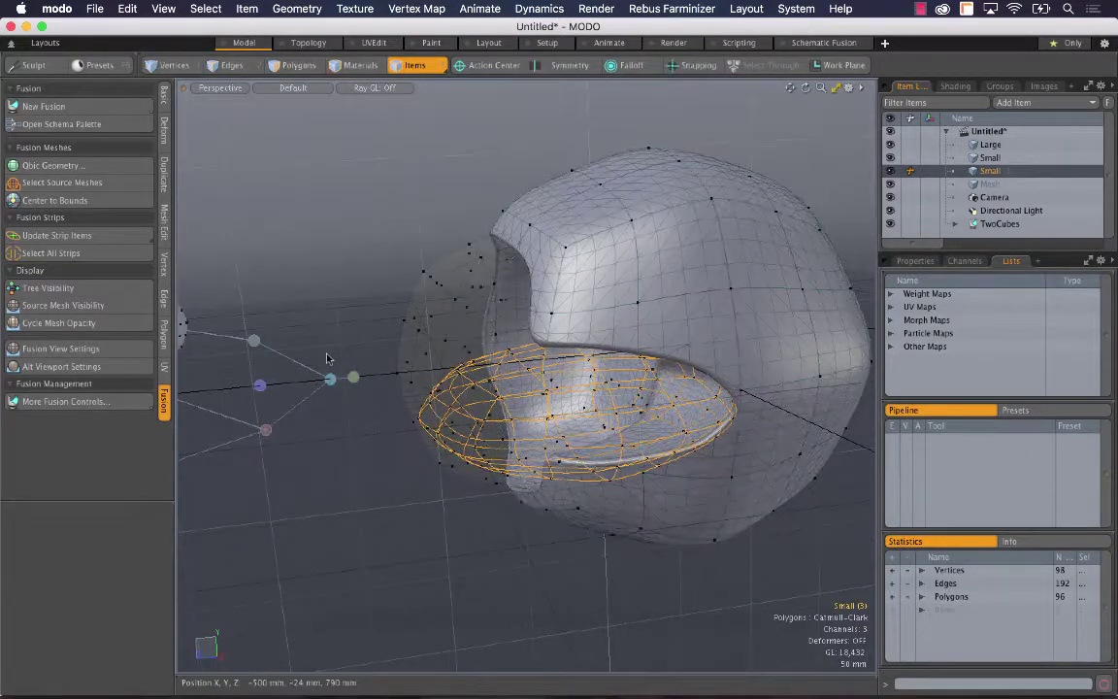
- Toggle the fusion tree and source mesh visibility, returning both to shown
click(126, 289)
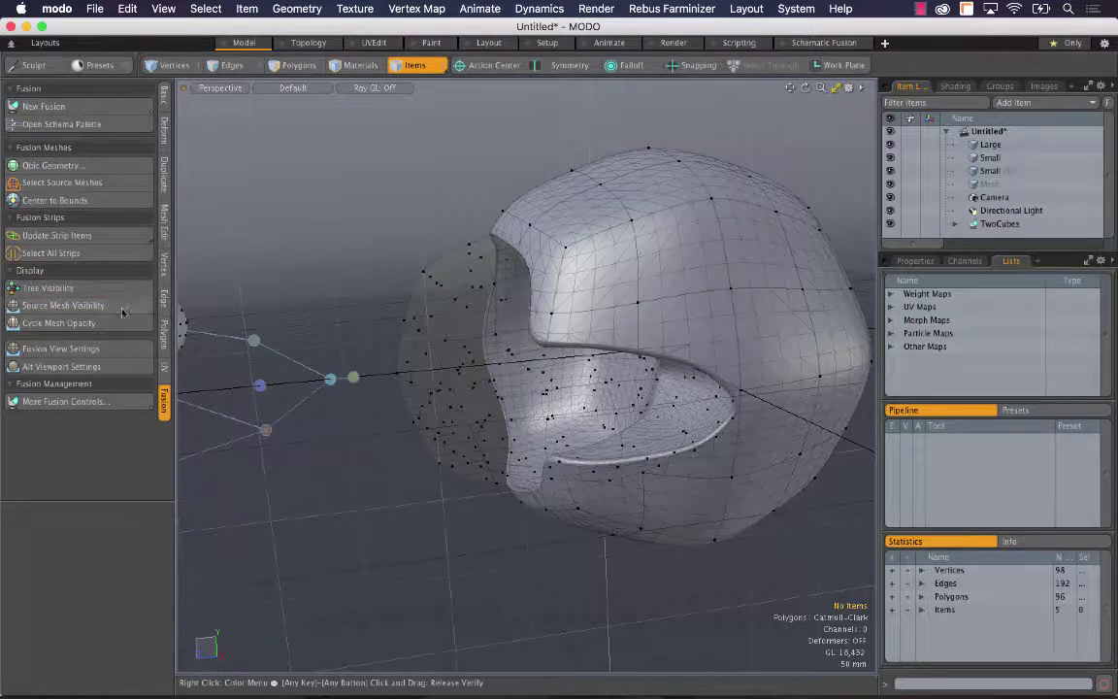
click(122, 311)
click(123, 308)
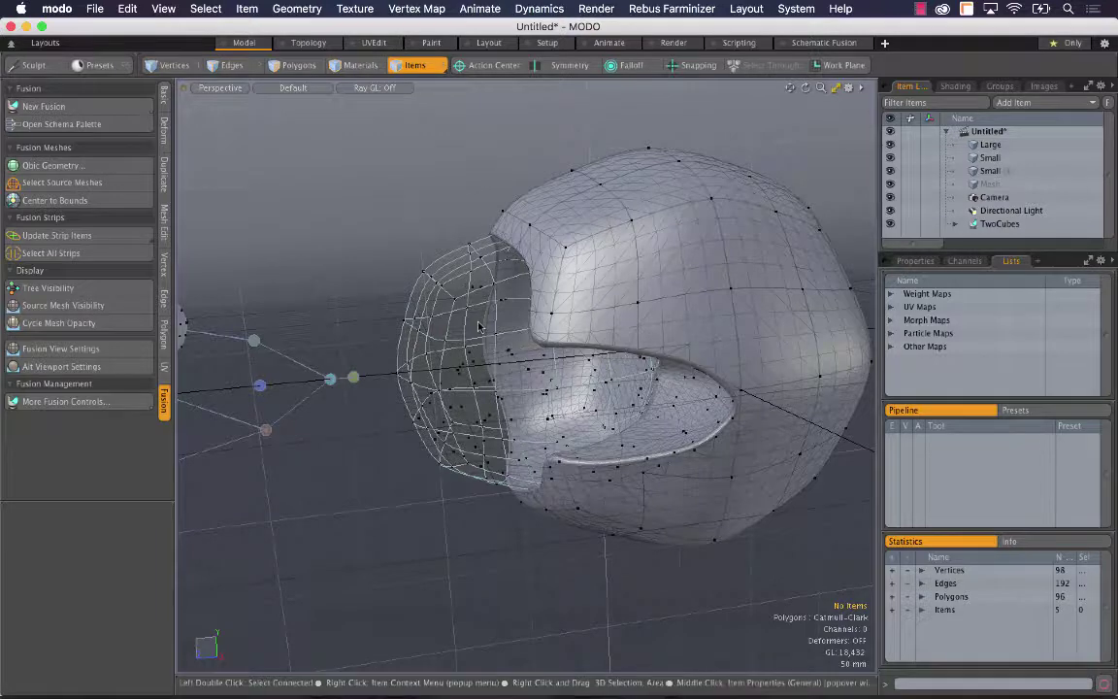
drag(792, 87, 951, 53)
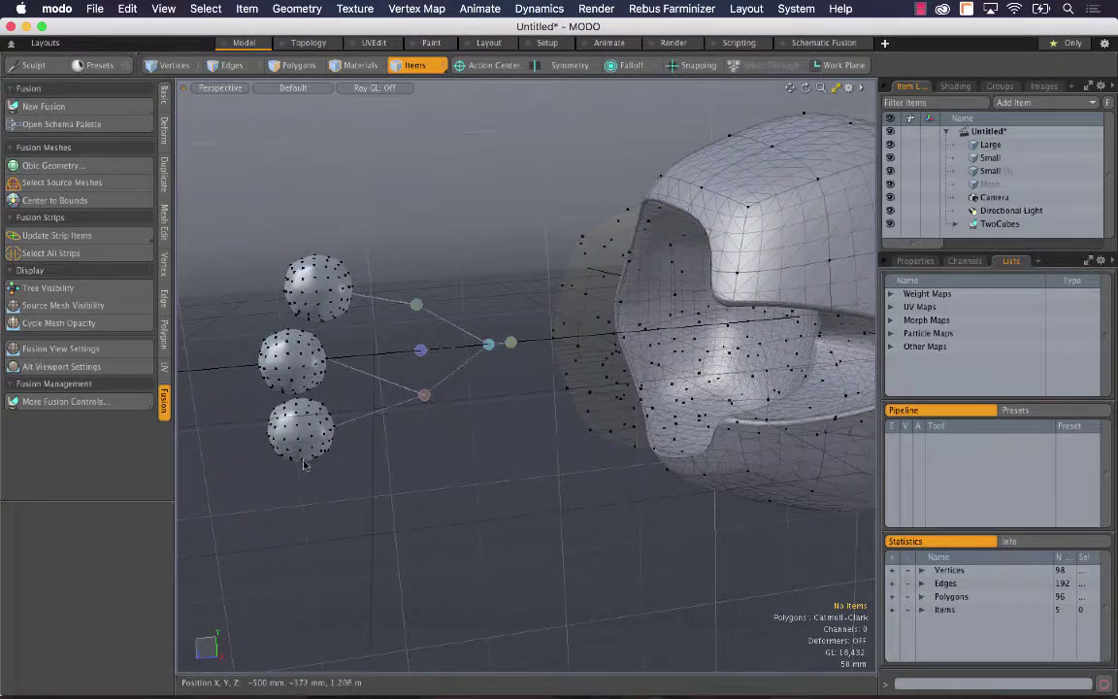
click(119, 307)
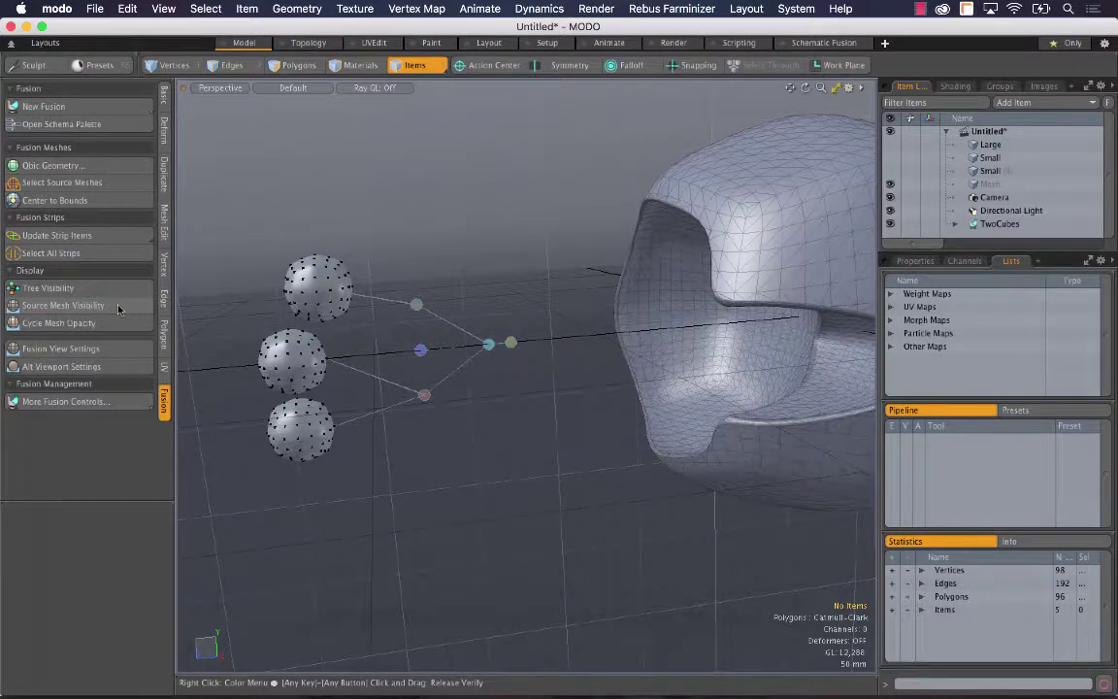
click(119, 307)
- Cycle the source meshes' opacity and apply the Fusion View Settings to hide their shaded fill and vertex points
click(122, 326)
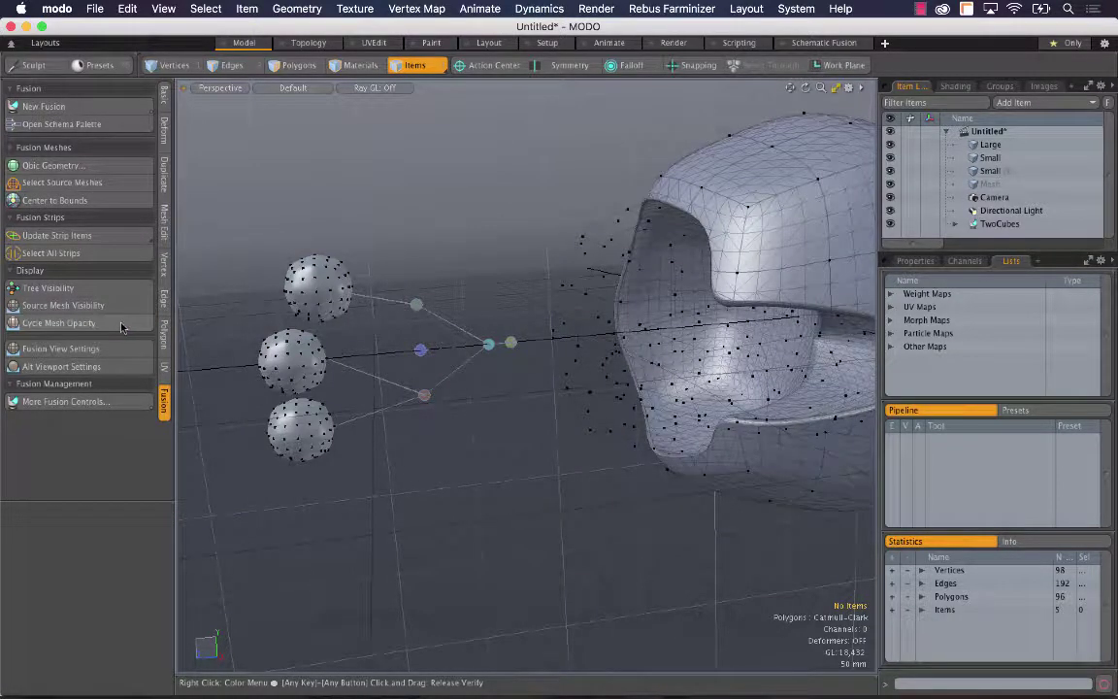
click(131, 327)
click(131, 327)
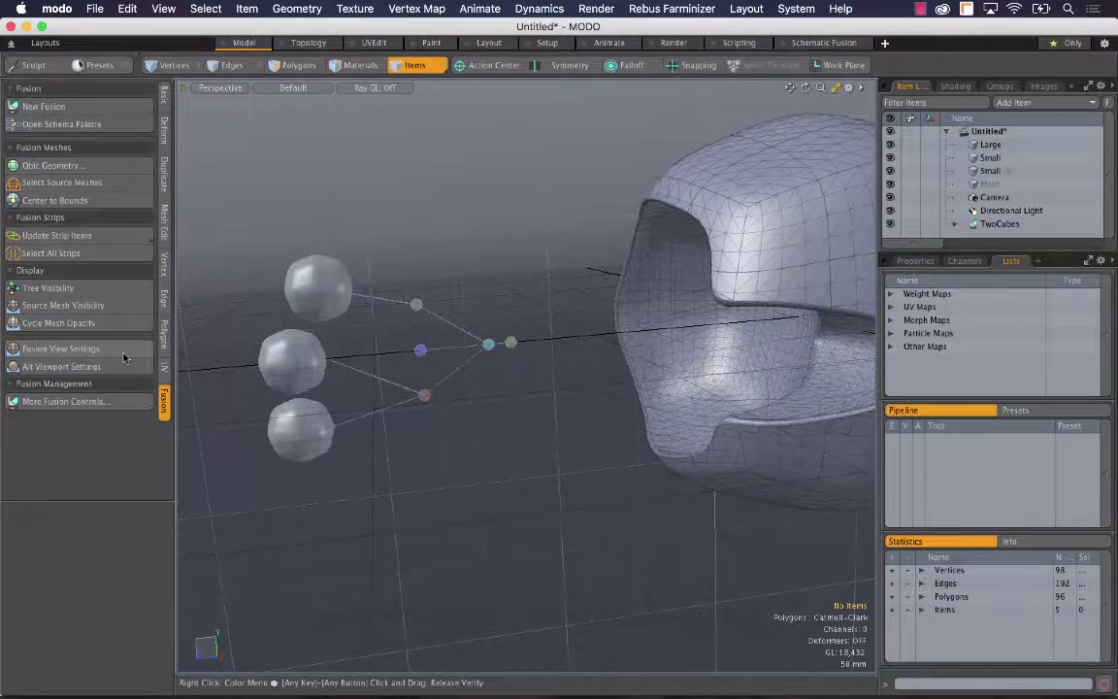
- Switch to the alternate viewport settings, inspect the cut ball from several sides, and switch back to the fusion mesh display
click(123, 369)
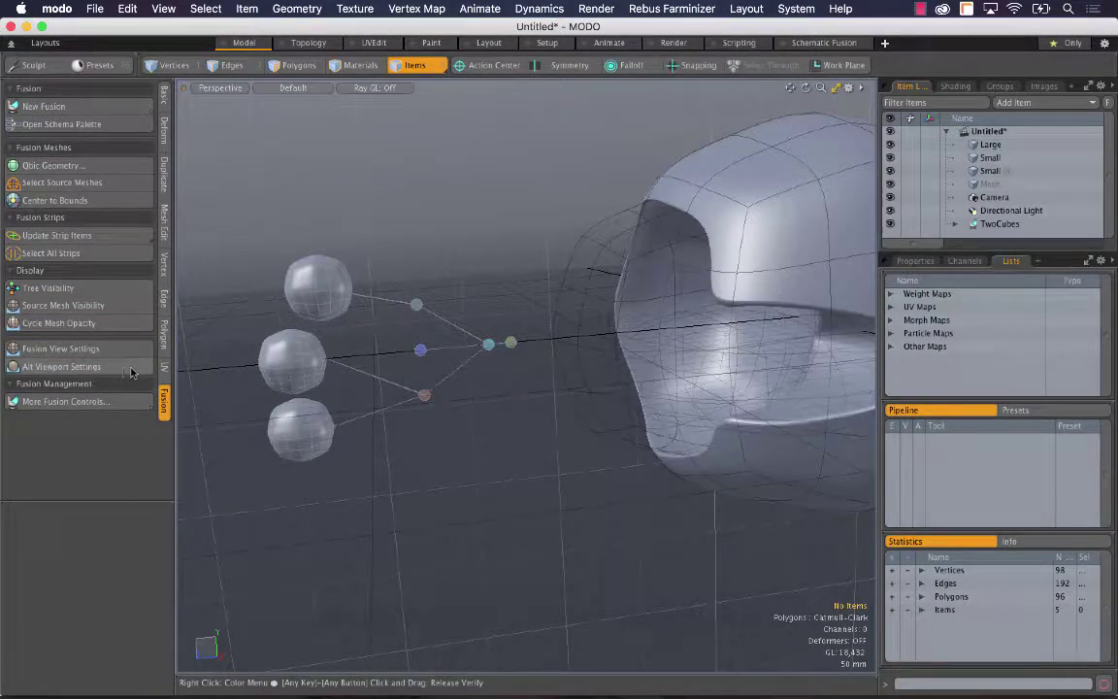
drag(794, 89, 559, 104)
alt+drag(677, 247, 137, 345)
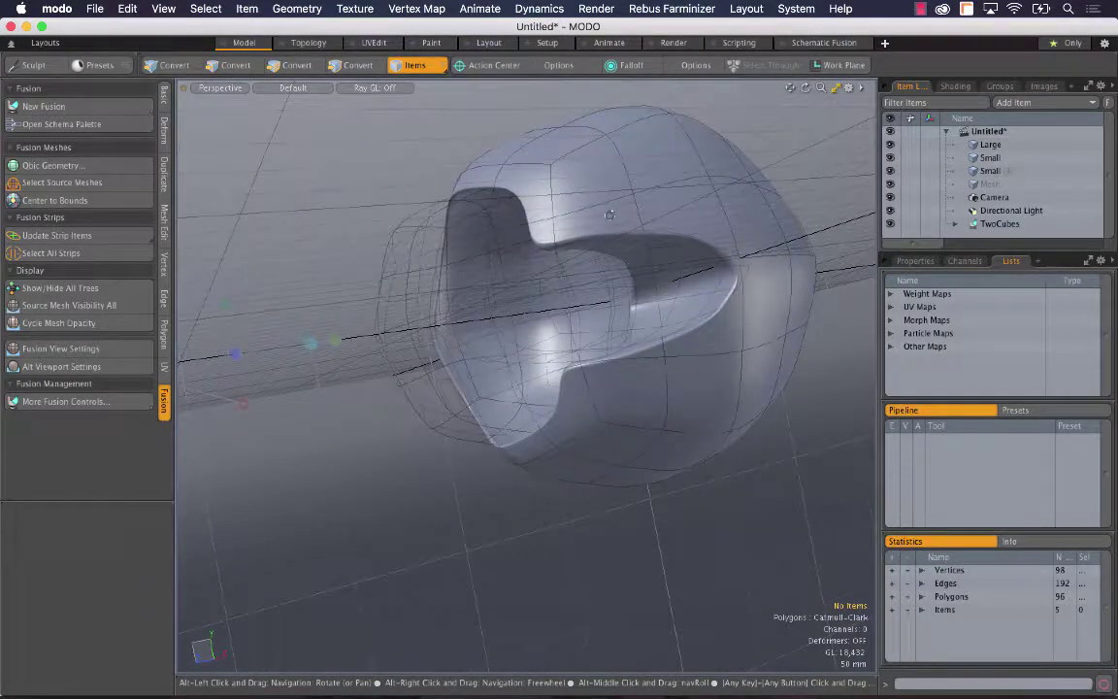
click(85, 368)
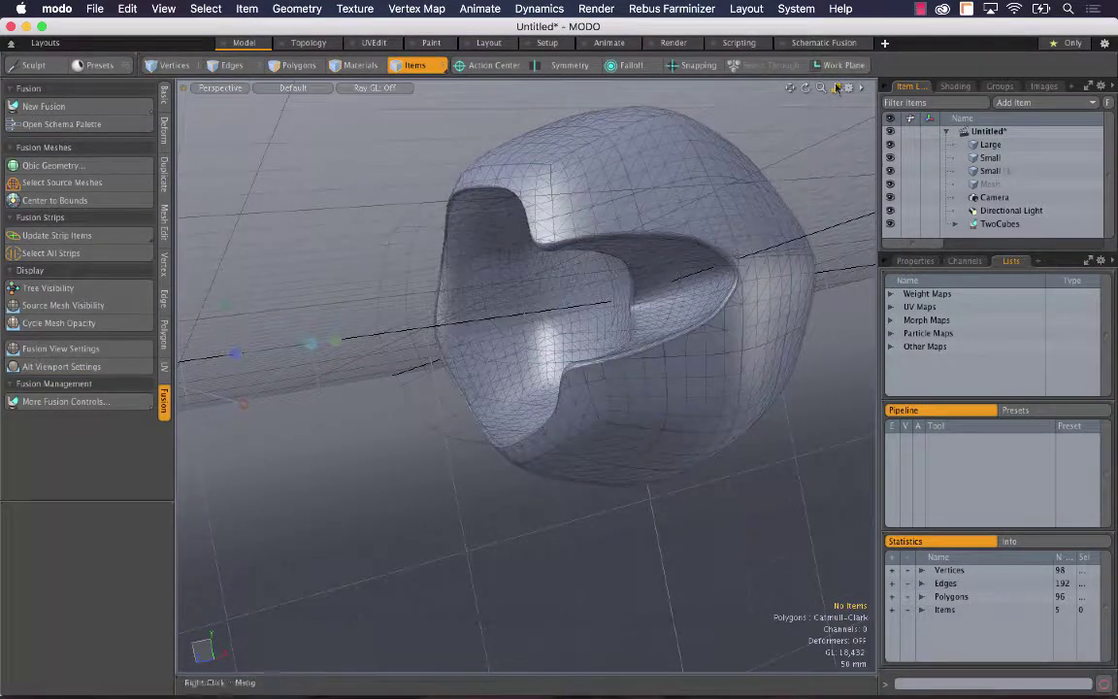
- Open the fusion strip options for the pocket's rim, request Loop A selection, and accept updating all strips and sub-strips
drag(821, 87, 903, 87)
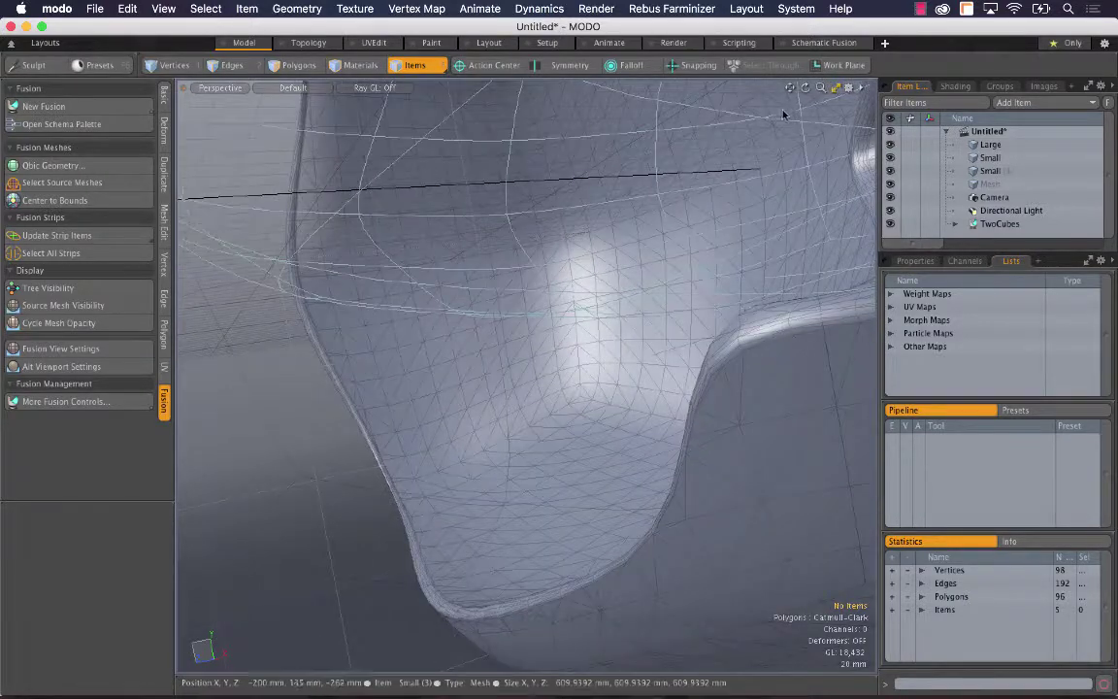
drag(790, 88, 583, 141)
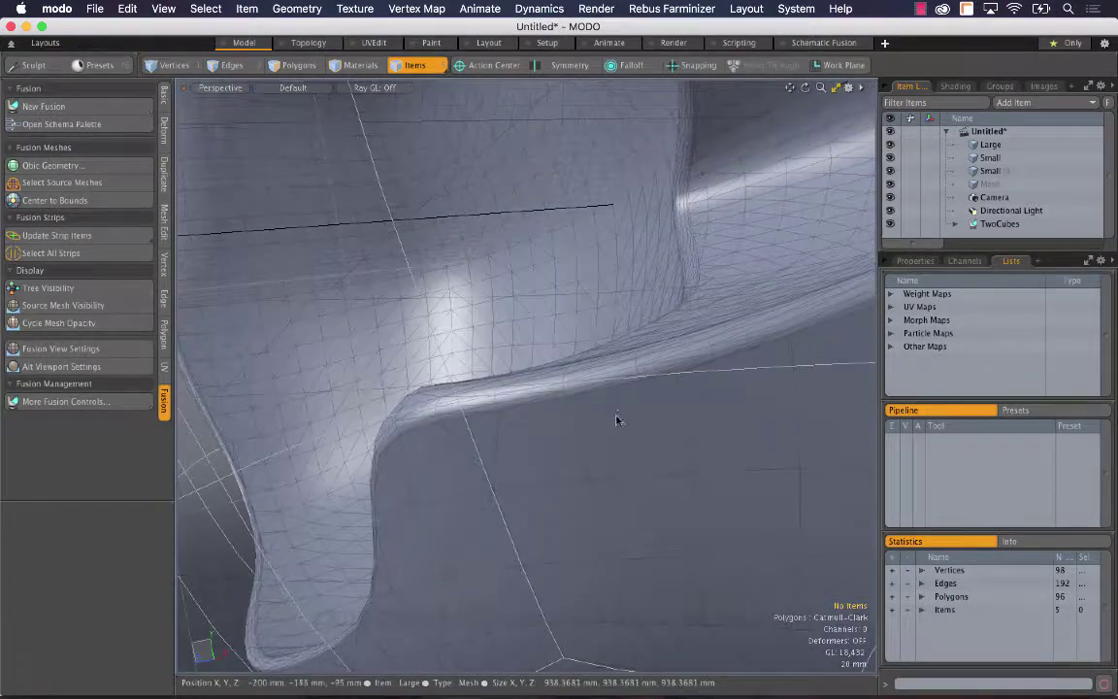
drag(822, 88, 879, 163)
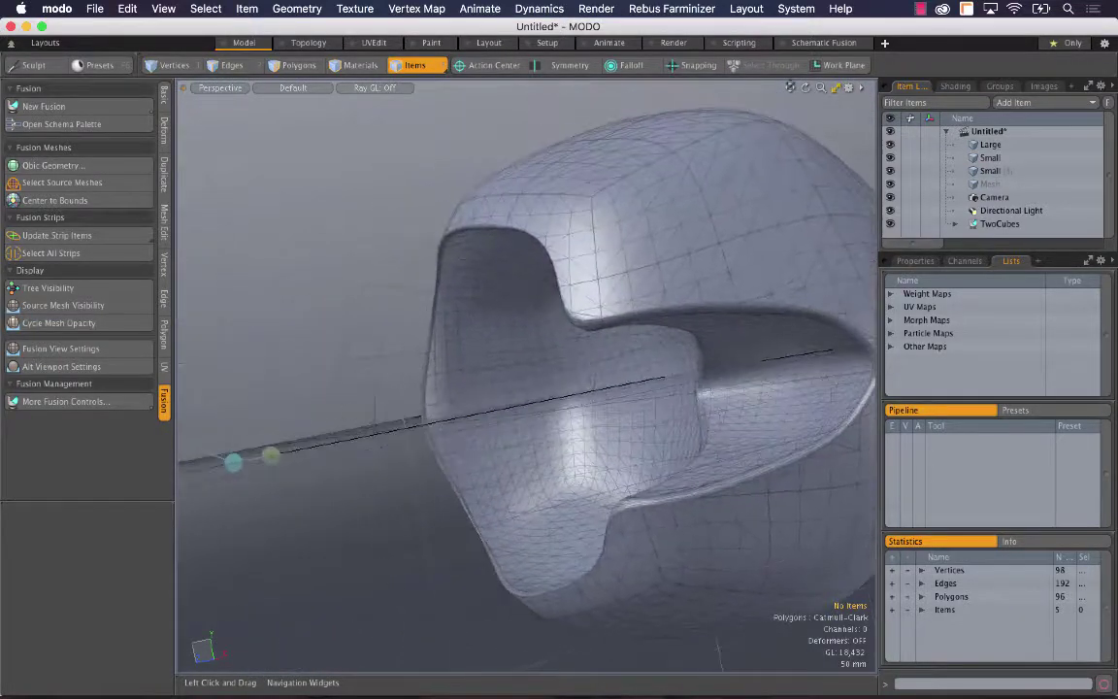
alt+drag(546, 283, 654, 310)
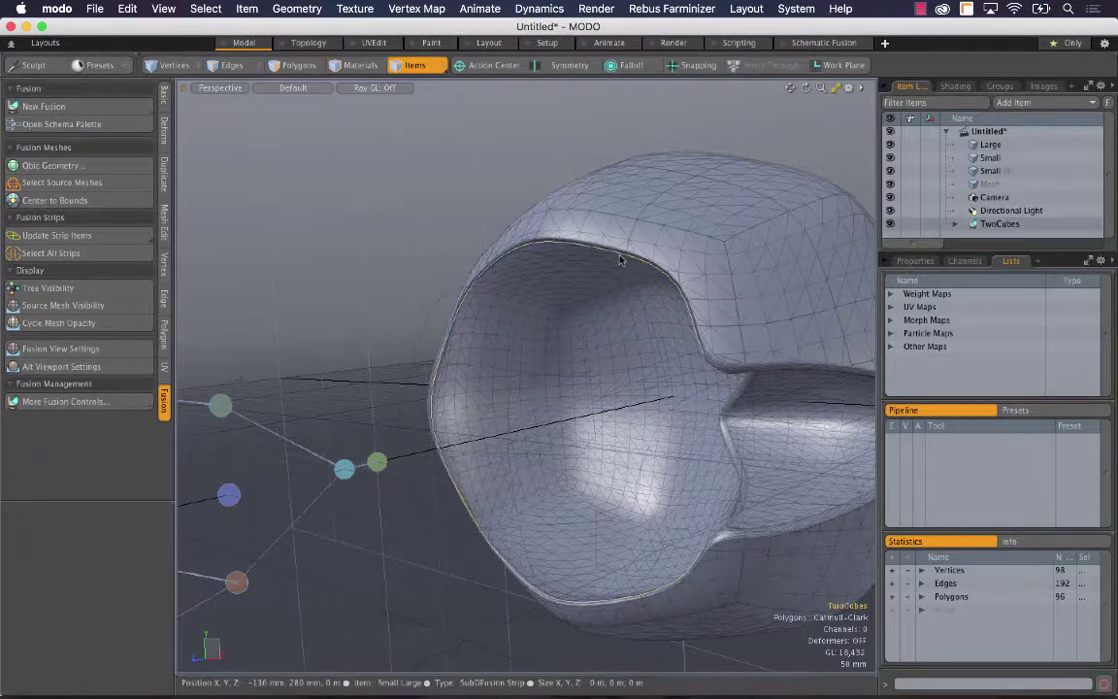
right_click(622, 258)
drag(633, 191, 381, 123)
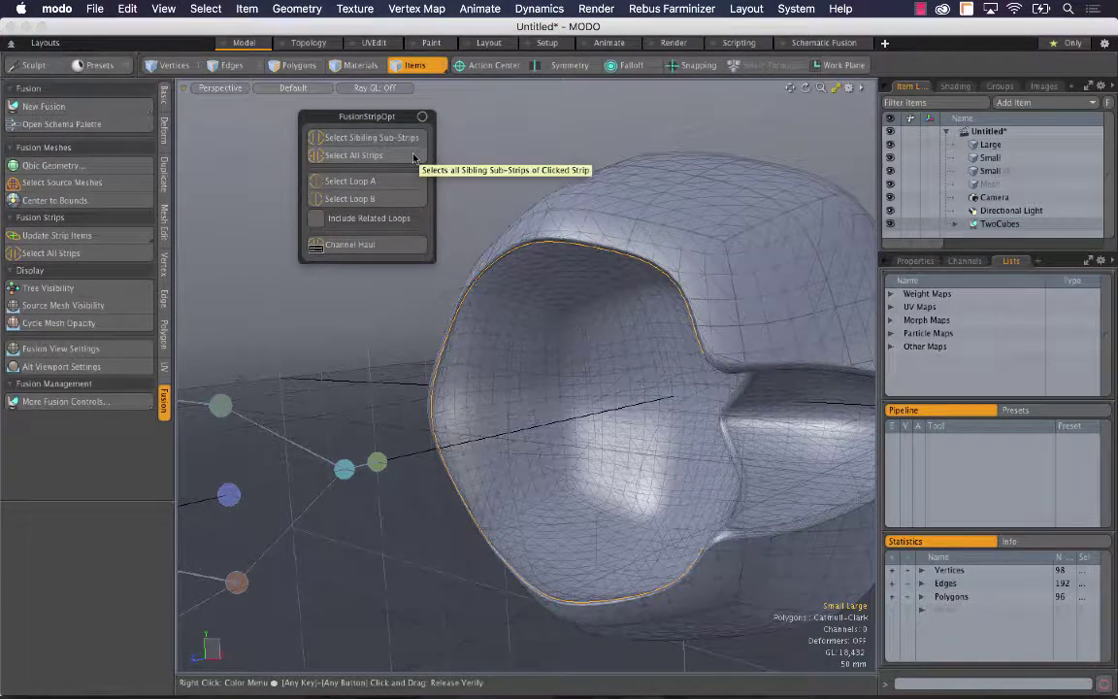
click(406, 185)
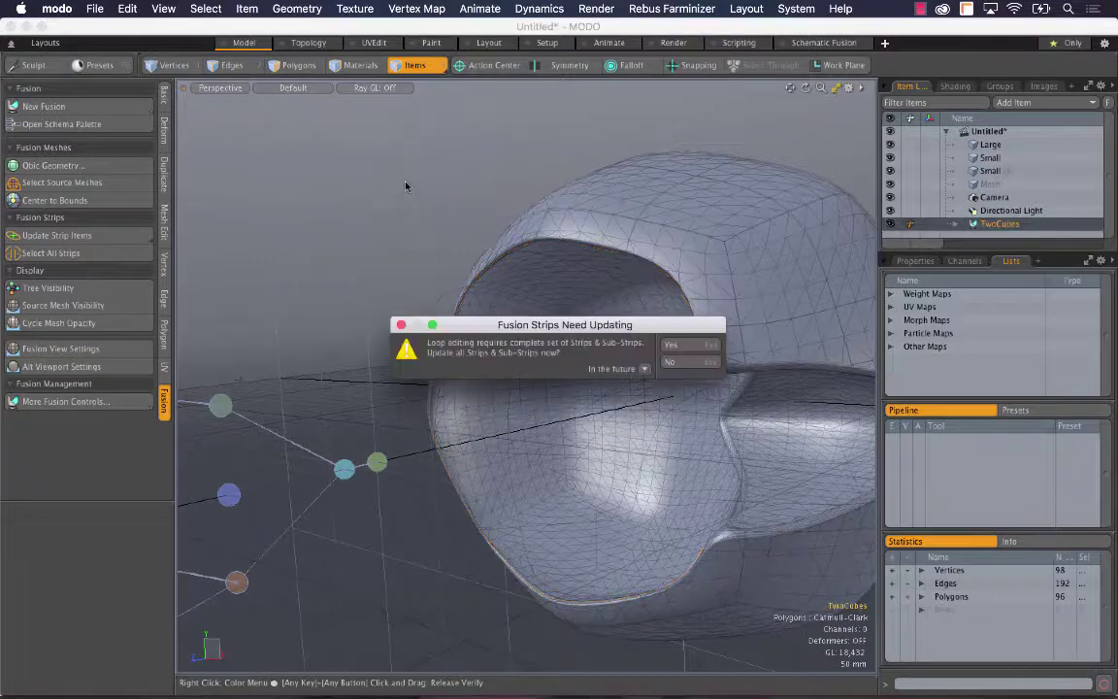
click(694, 347)
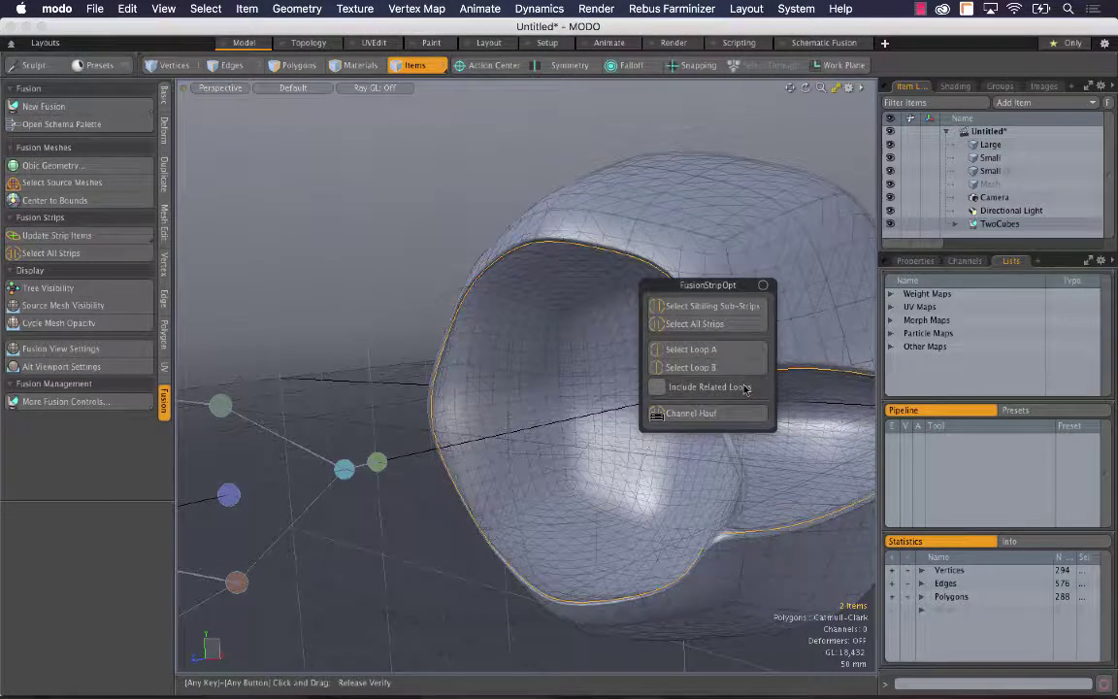
- Adjust the selected rim strips with Channel Haul: increase Scale_Width, set Scale_Profile to 25% and Loop Smoothing to 0
drag(707, 284, 347, 168)
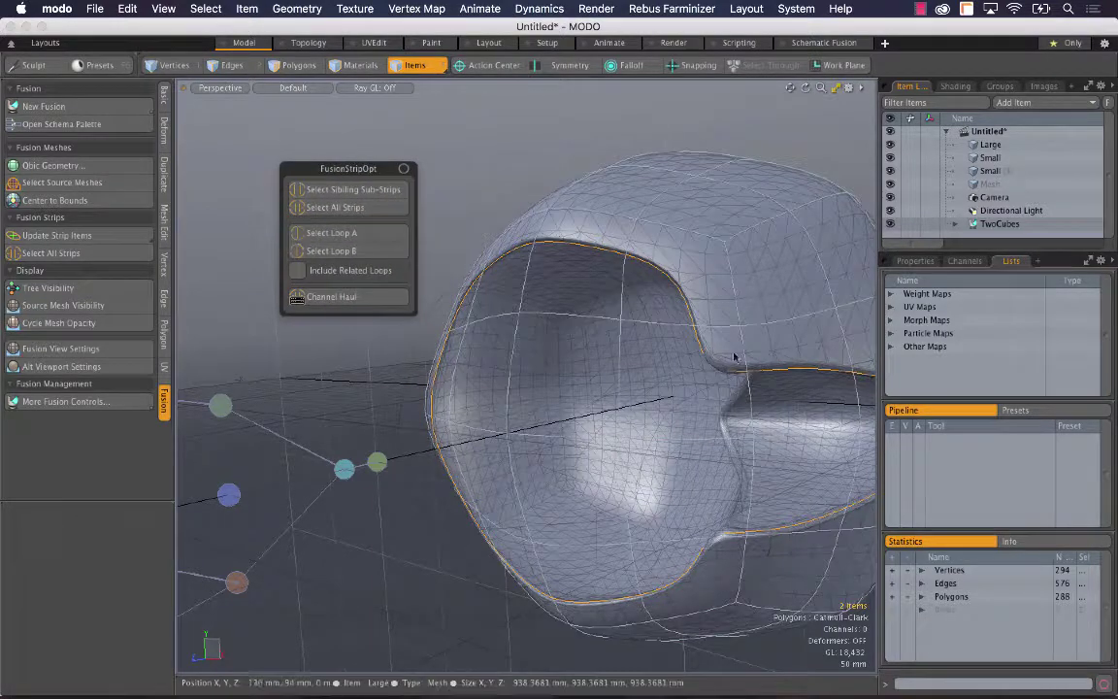
click(331, 296)
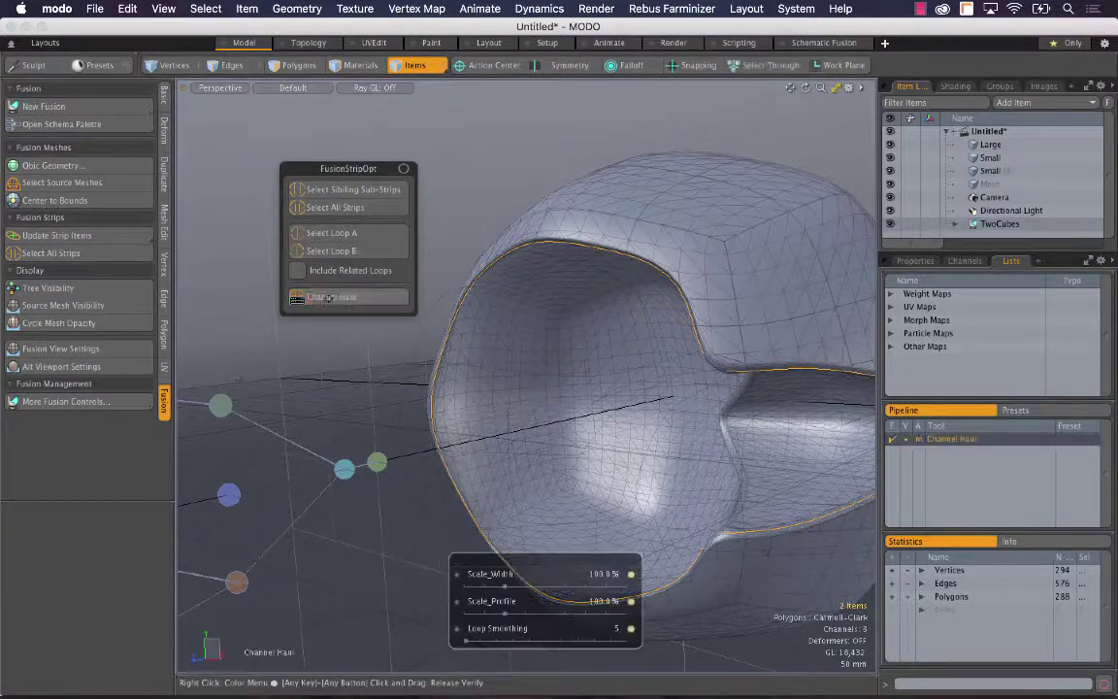
click(504, 589)
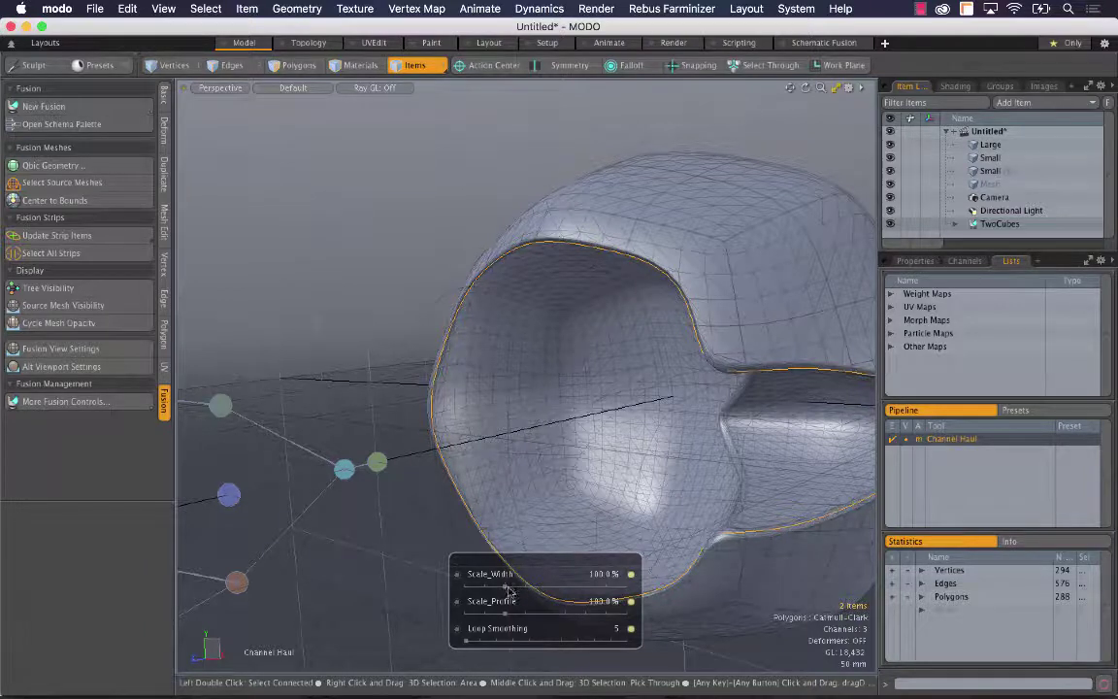
drag(507, 591, 428, 623)
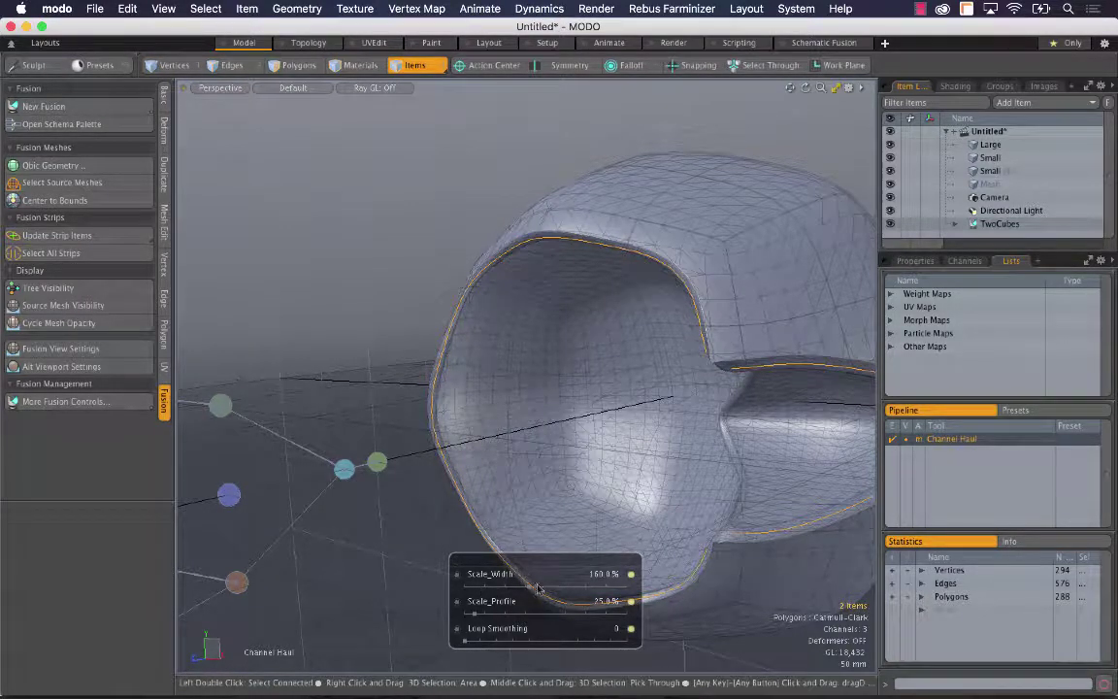
mouse_move(533, 589)
mouse_down()
mouse_move(515, 587)
mouse_move(528, 588)
mouse_up()
key(space)
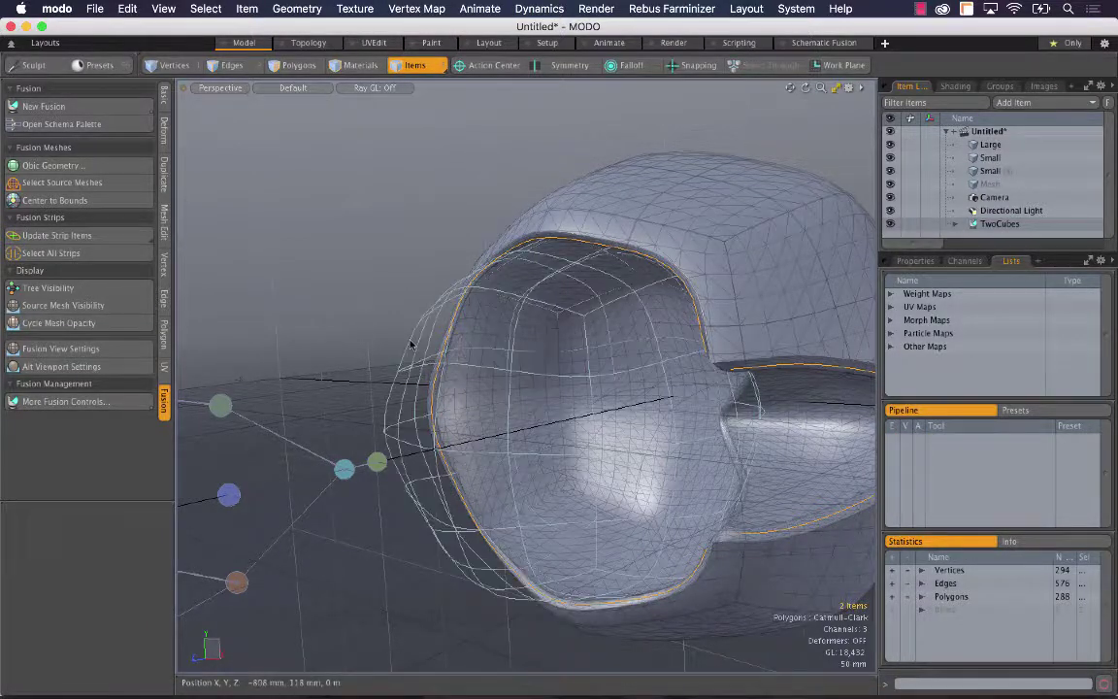
- Deselect the rim strips and inspect the blended edges of both cut openings from several angles
alt+drag(423, 335, 565, 259)
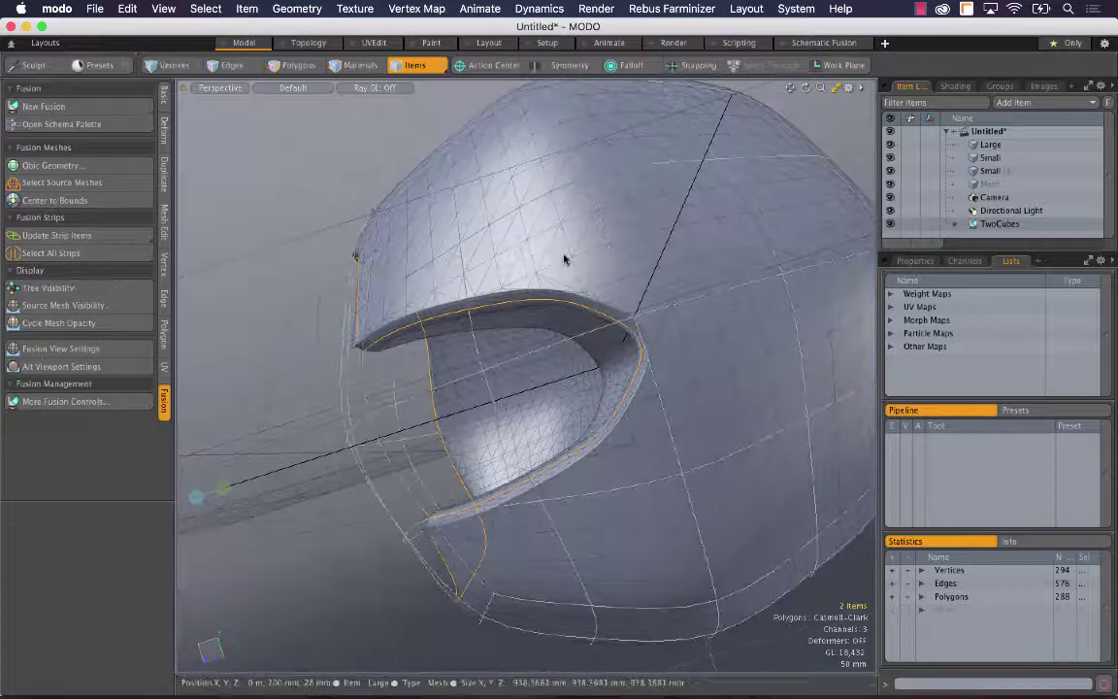
click(295, 184)
alt+drag(388, 250, 539, 213)
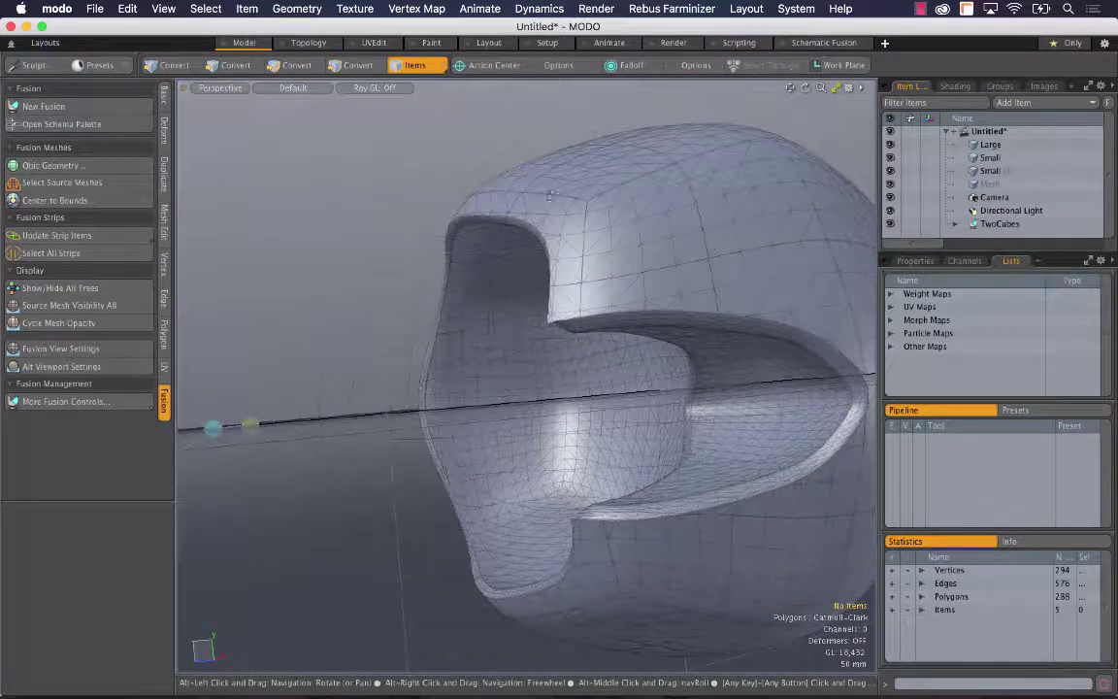
- Run a preview render of the cut ball, examine its blended rims up close, and return to the modeling layout
click(674, 43)
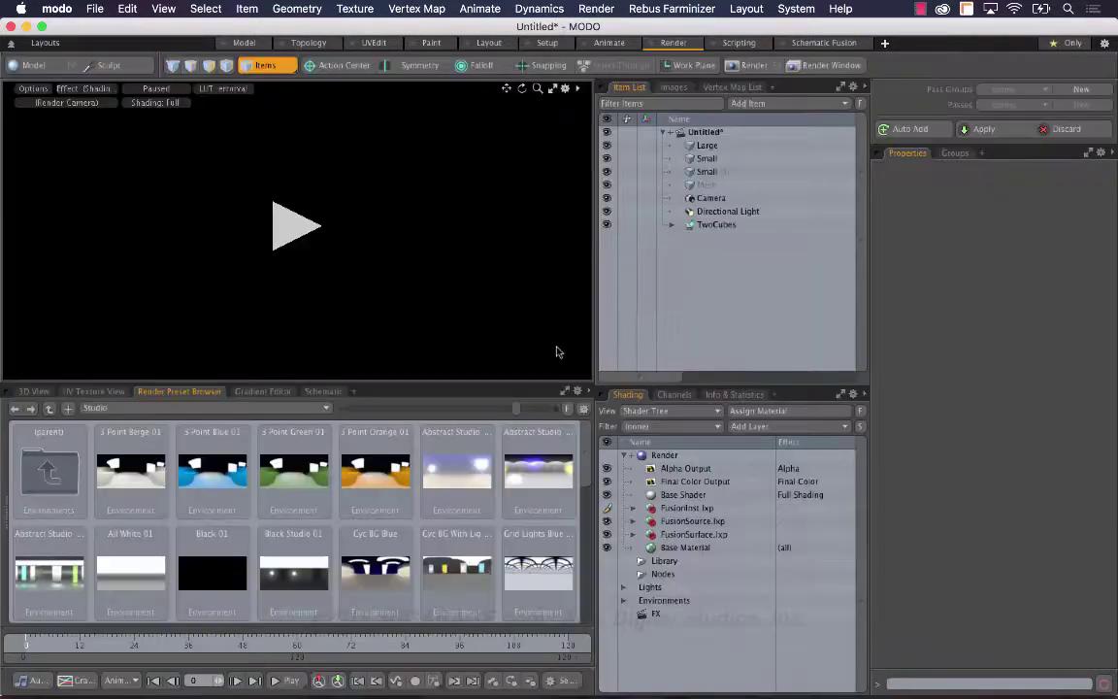
click(313, 270)
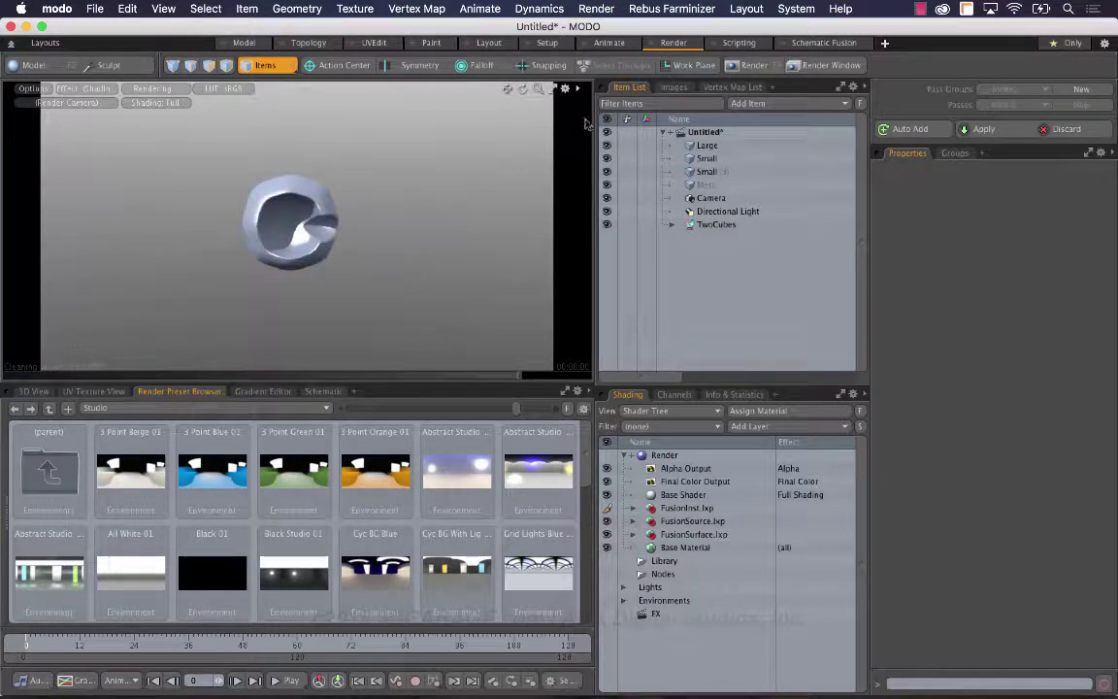
drag(539, 86, 600, 89)
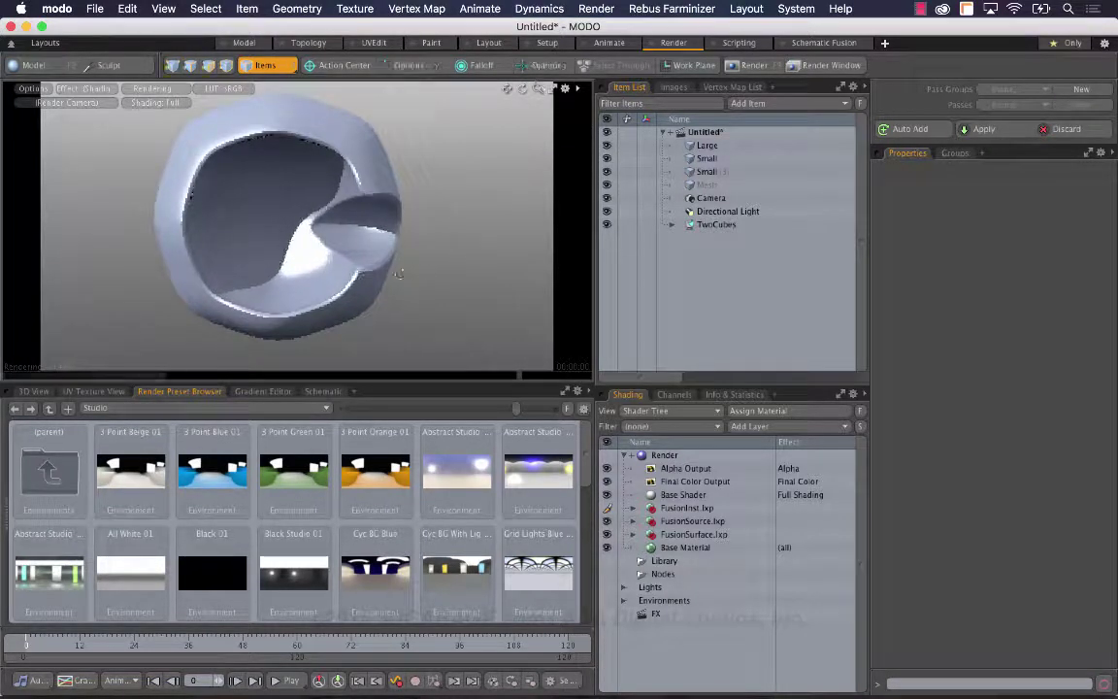
alt+drag(282, 243, 380, 259)
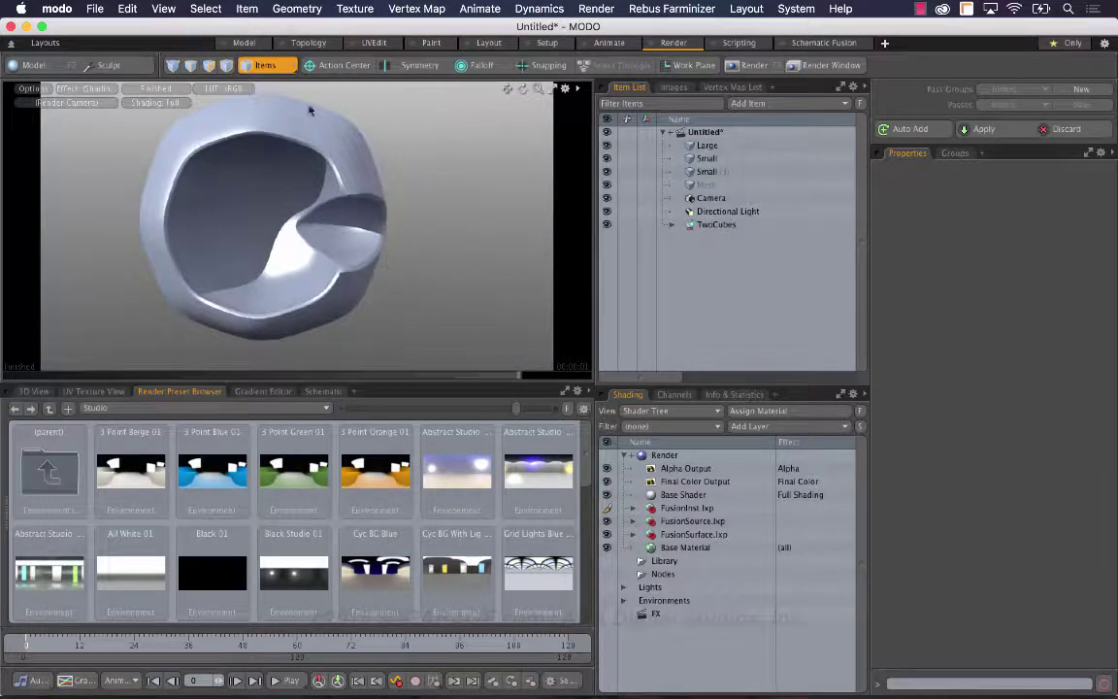
click(244, 43)
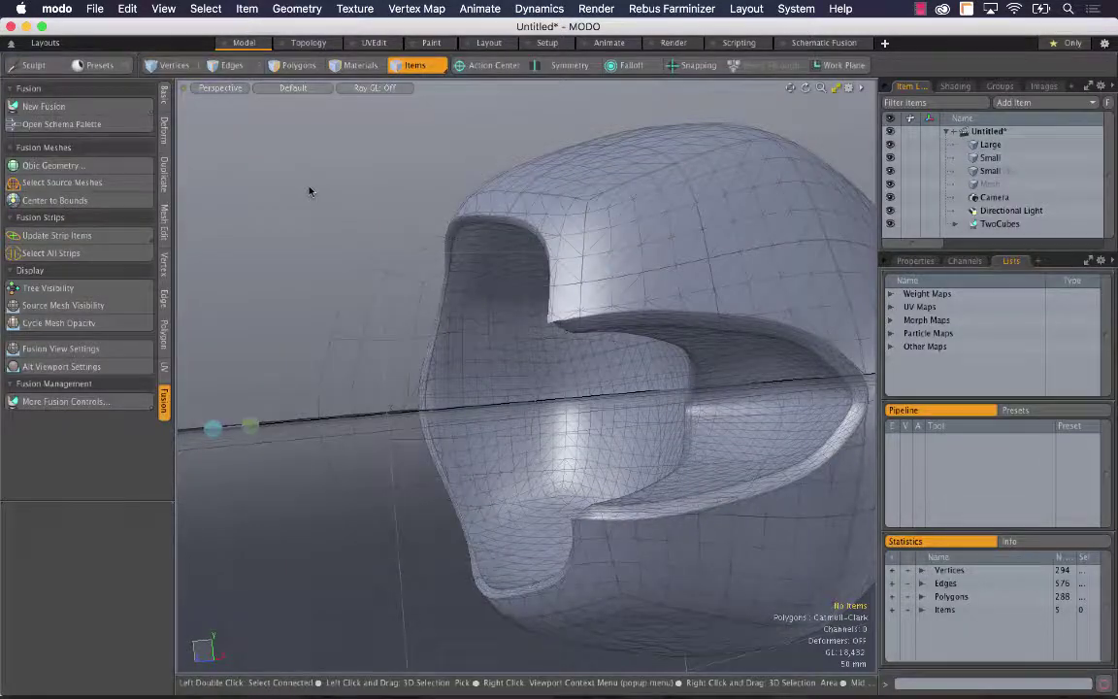
mouse_move(821, 87)
mouse_down()
mouse_move(782, 87)
mouse_move(831, 87)
mouse_up()
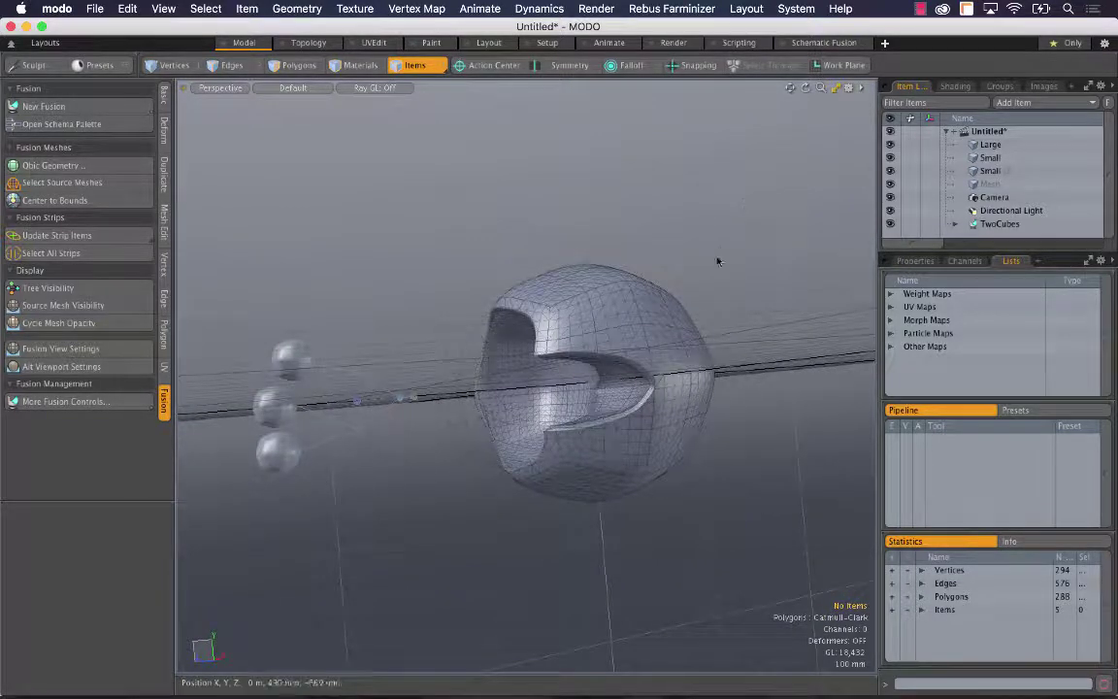